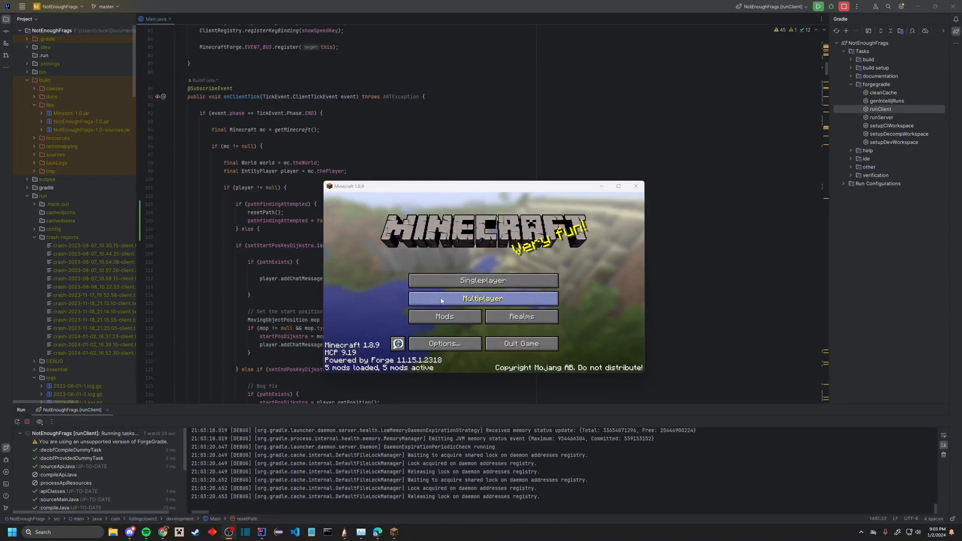
Load the 'f6-generic' singleplayer world after backing out of the multiplayer list.
click(483, 298)
double_click(481, 185)
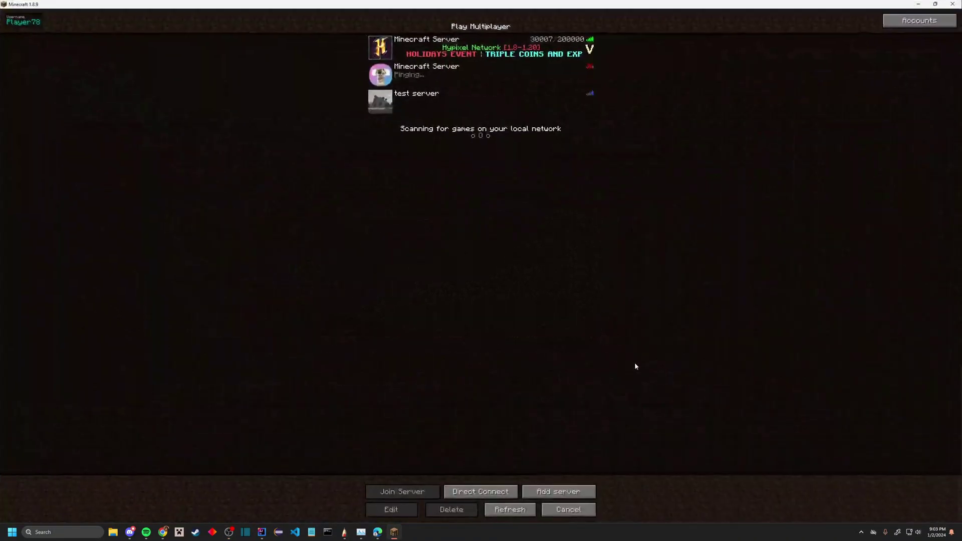
click(569, 509)
click(481, 186)
double_click(461, 54)
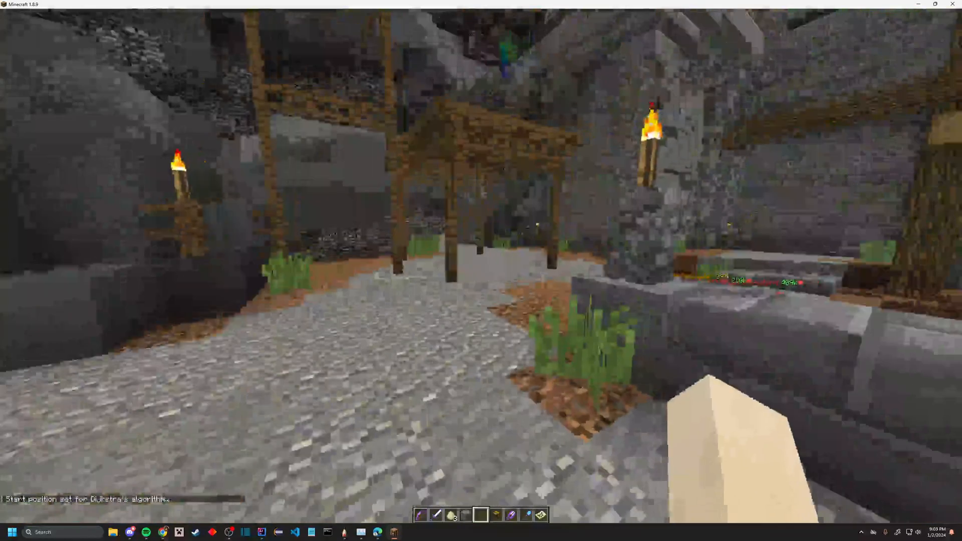
Start following the computed path, then switch over to the code editor.
key(w)
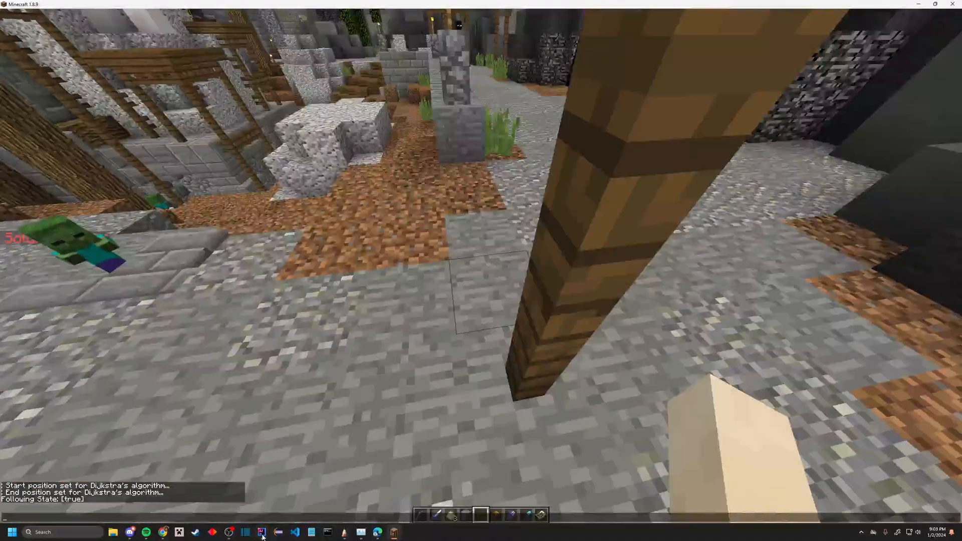
key(alt+Tab)
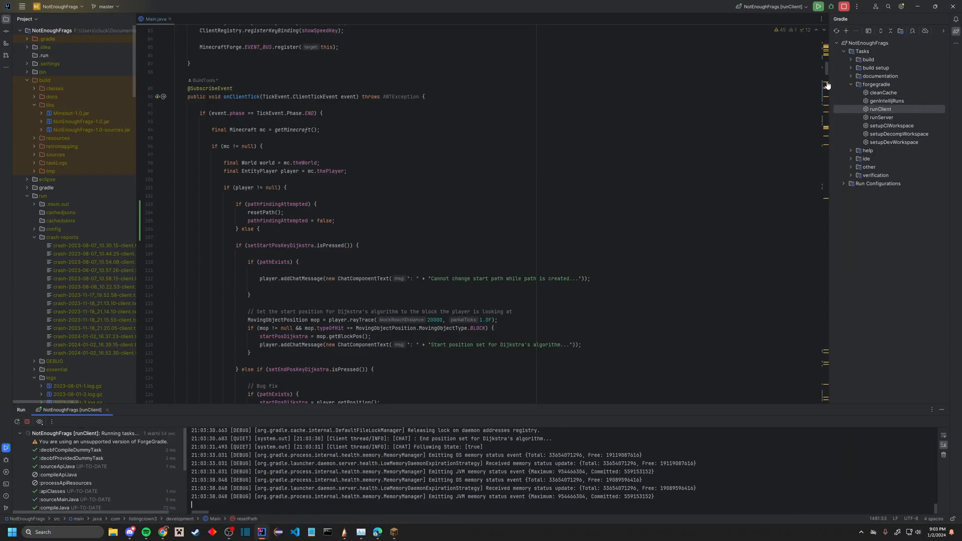
drag(825, 84, 828, 50)
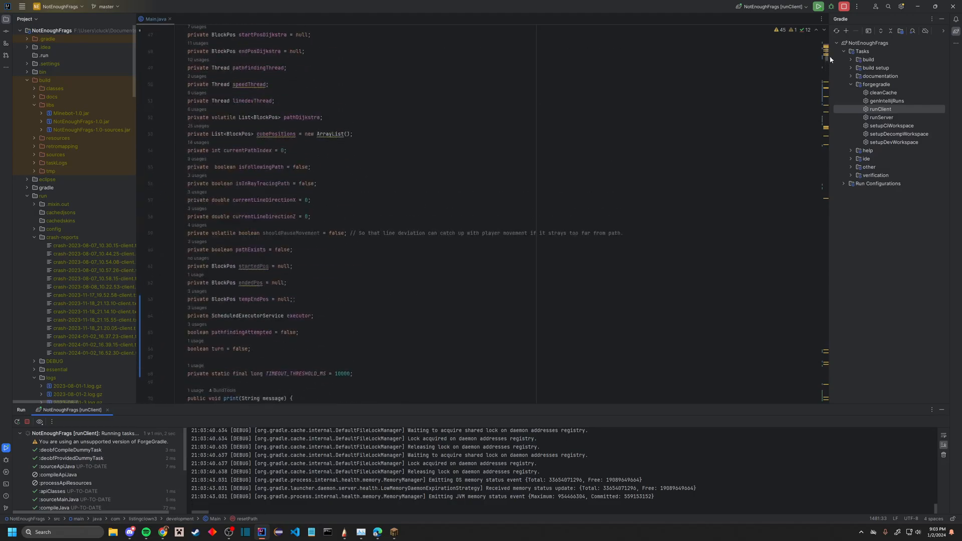
drag(534, 267, 242, 218)
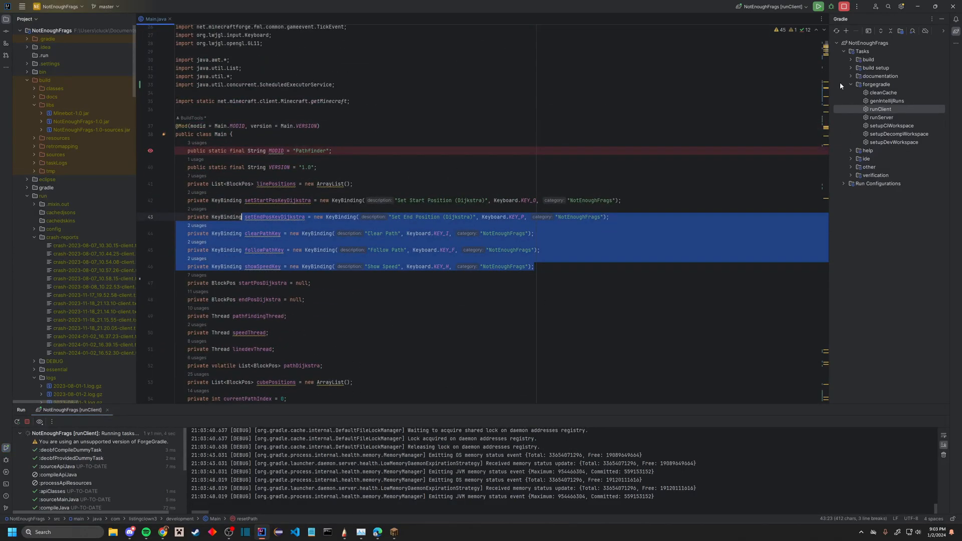
ctrl+click(268, 250)
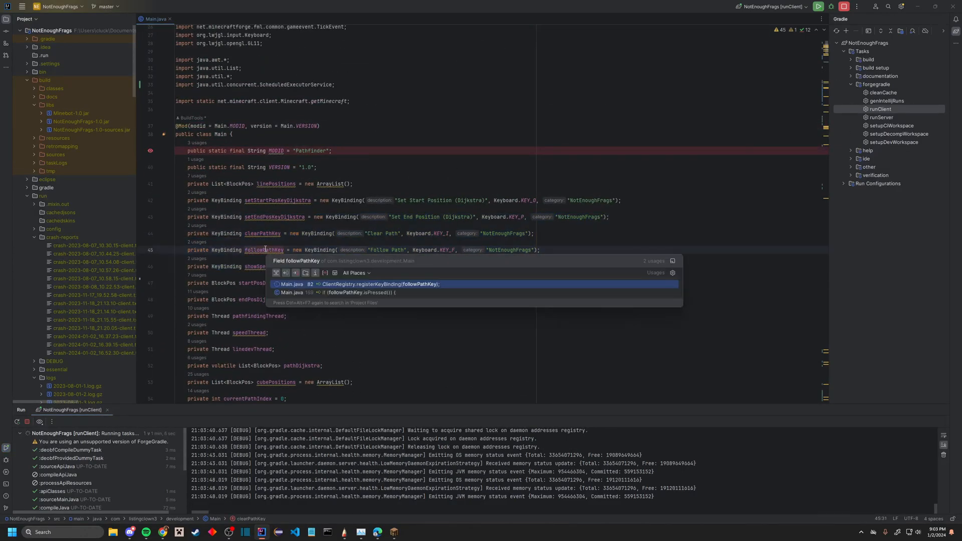
click(361, 284)
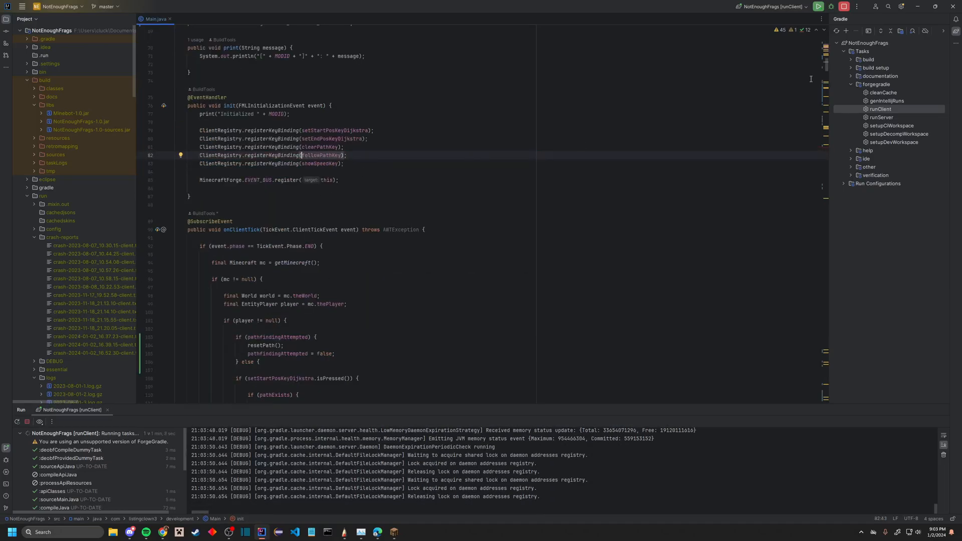
drag(828, 64, 827, 69)
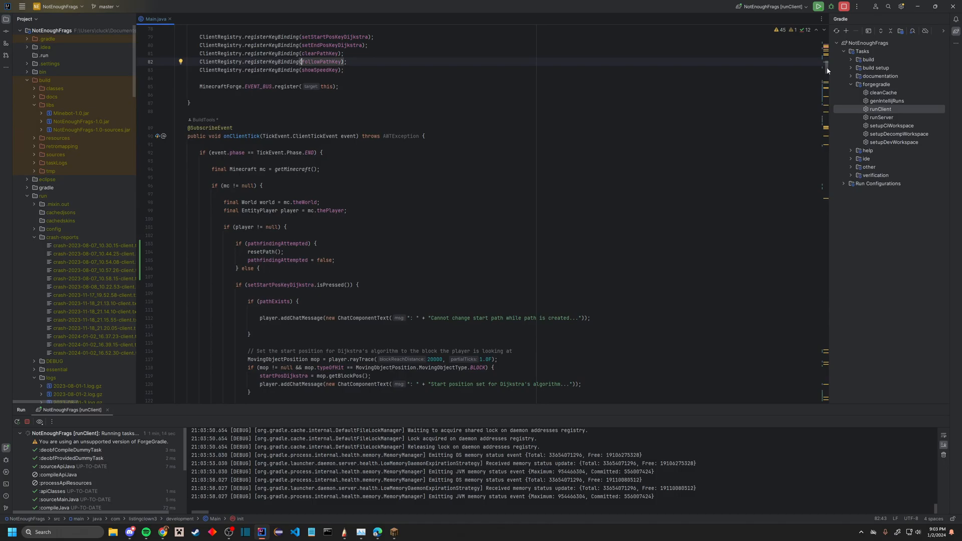
drag(827, 69, 827, 74)
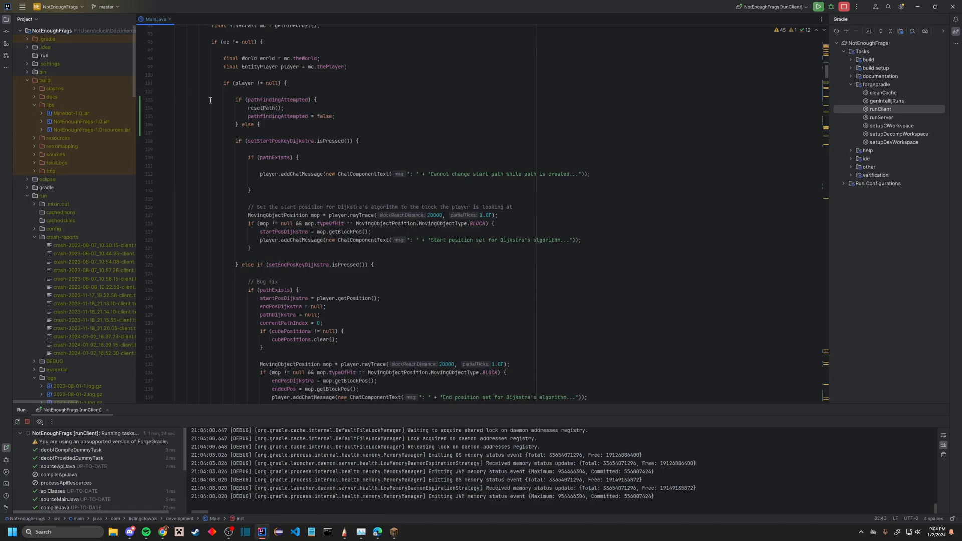
click(356, 100)
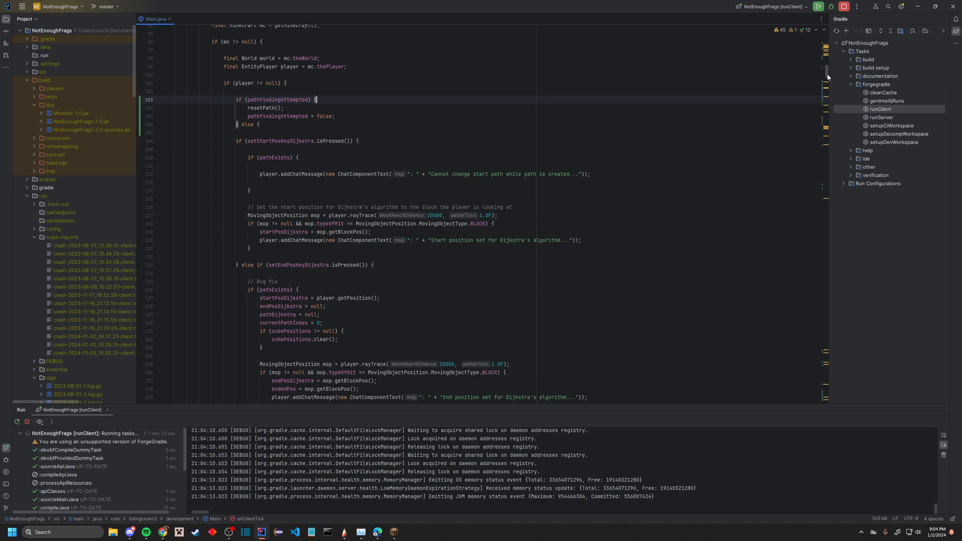
click(517, 141)
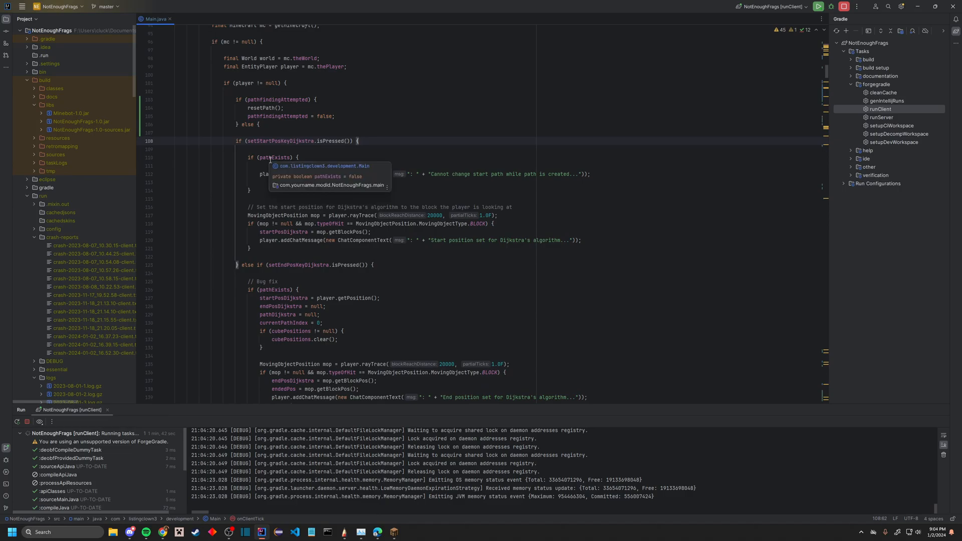
click(536, 149)
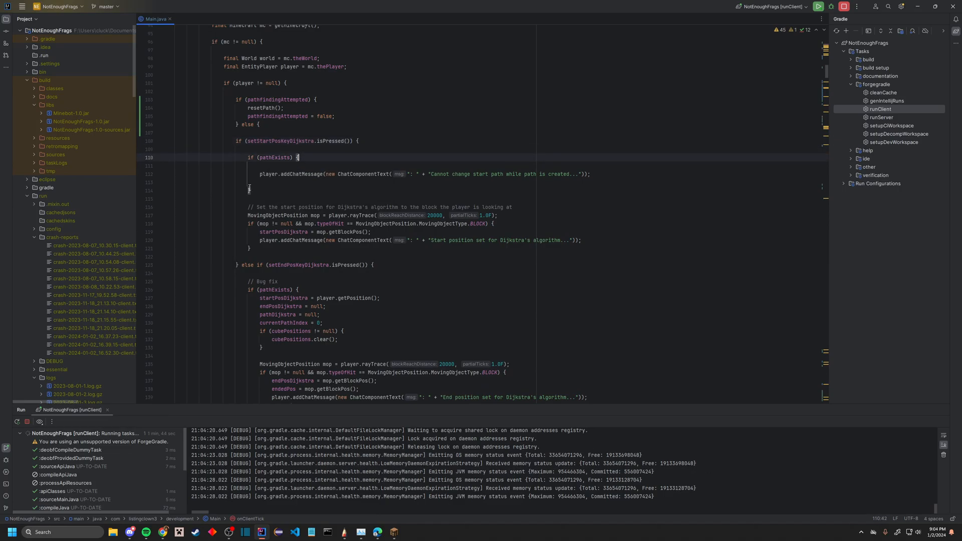
mouse_move(250, 190)
mouse_down()
mouse_move(258, 182)
mouse_move(246, 170)
mouse_up()
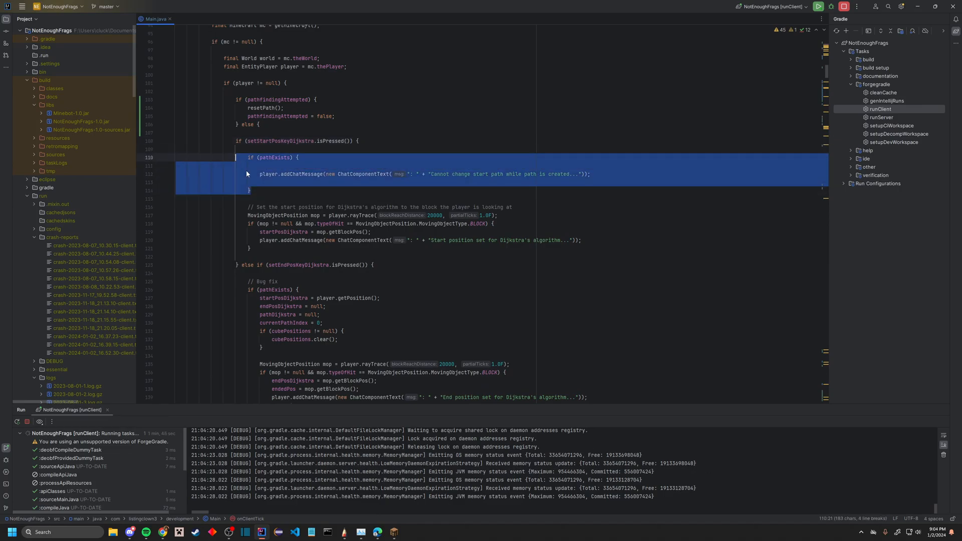
click(247, 174)
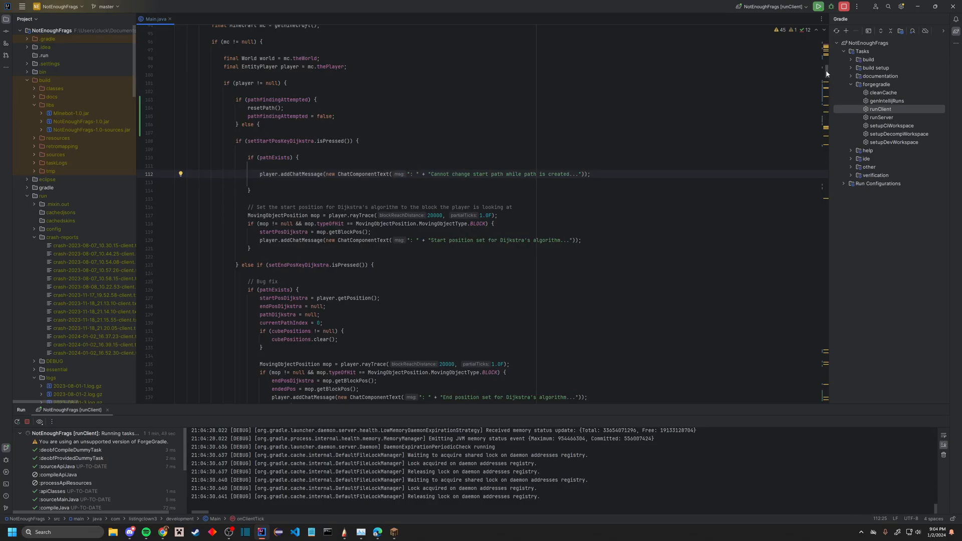
drag(826, 70, 824, 73)
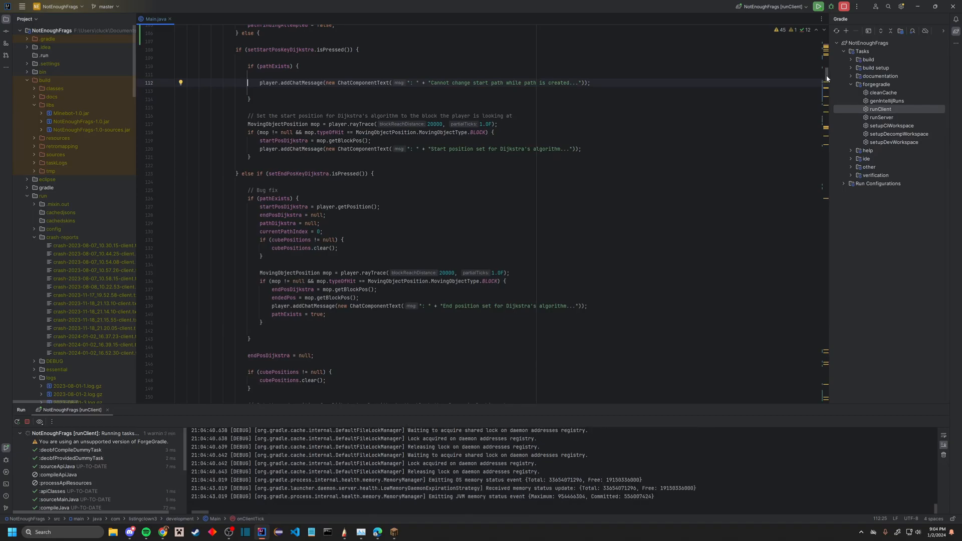
scroll(827, 79, down, 4)
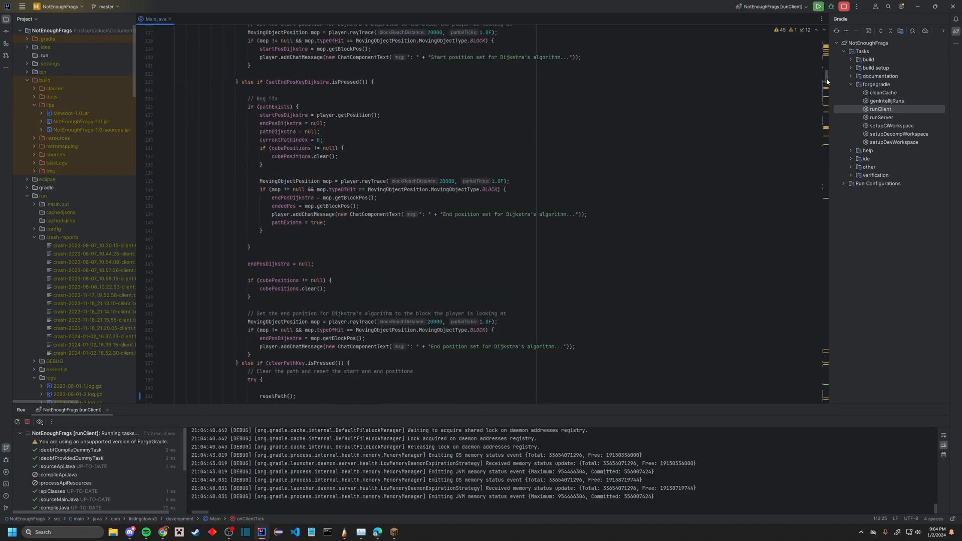
Highlight the bug-fix block of the end-position branch in onClientTick, then clear the selection.
drag(267, 163, 519, 91)
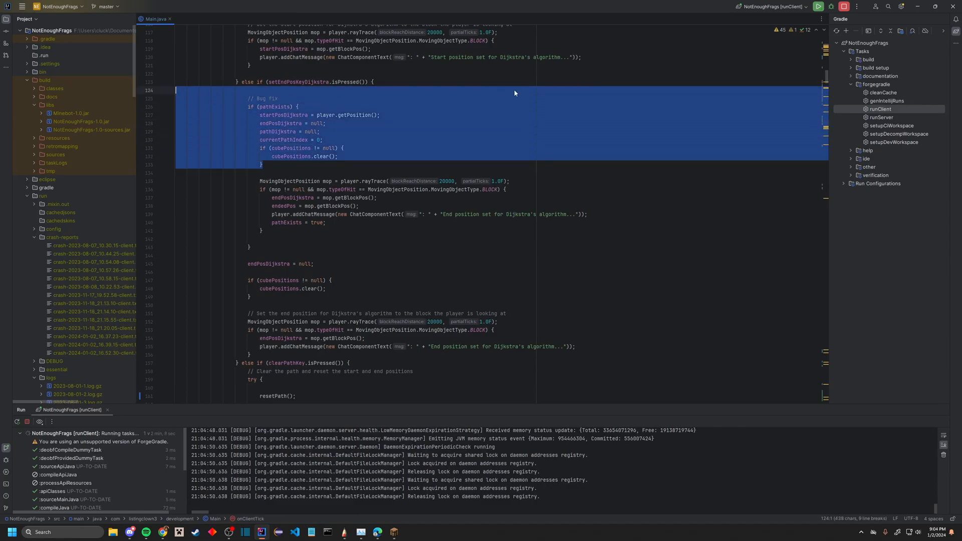
click(326, 122)
scroll(827, 80, down, 1)
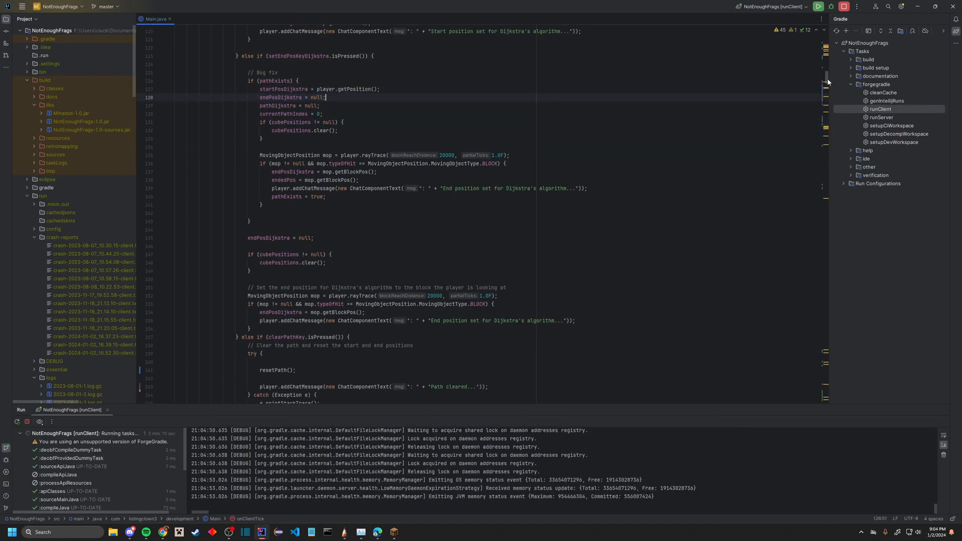
scroll(827, 80, down, 3)
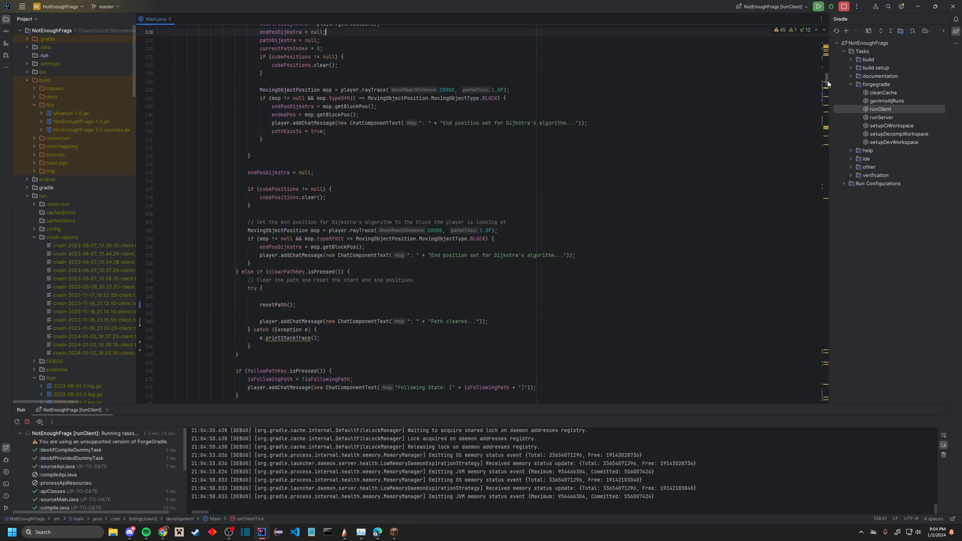
scroll(827, 83, down, 1)
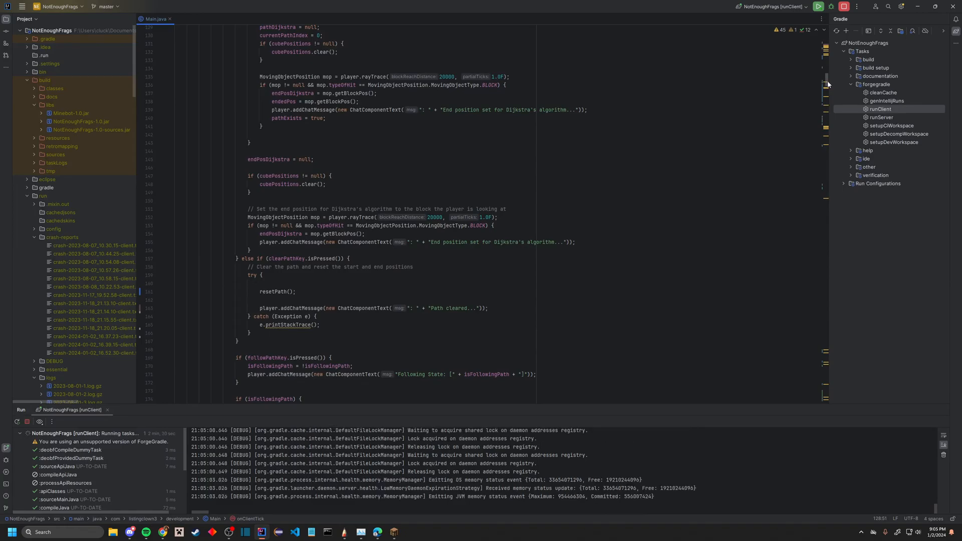
scroll(828, 84, down, 5)
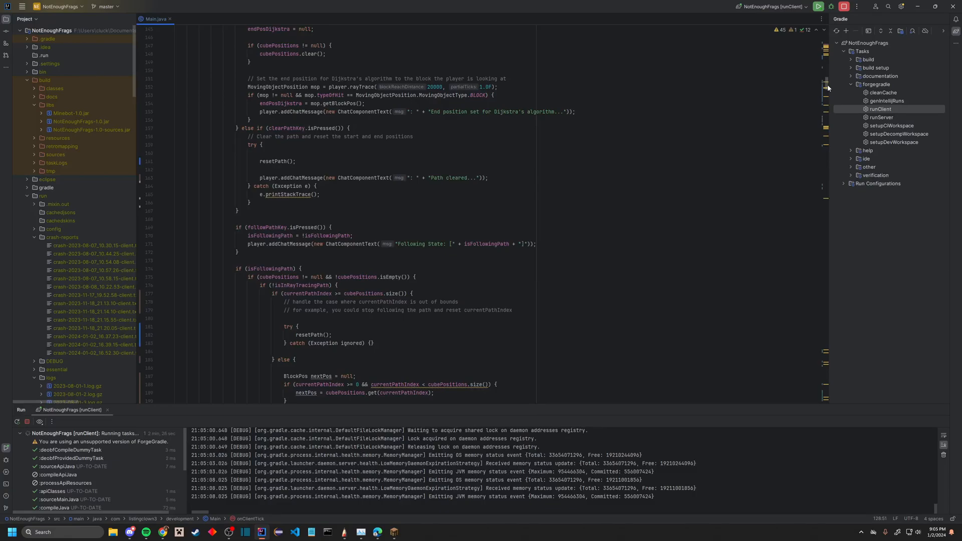
scroll(827, 84, down, 3)
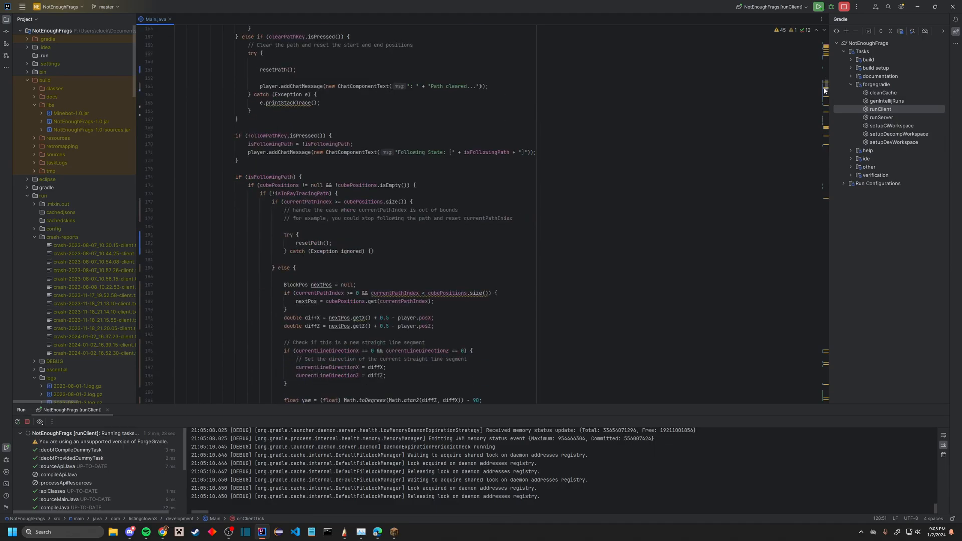
scroll(827, 84, up, 5)
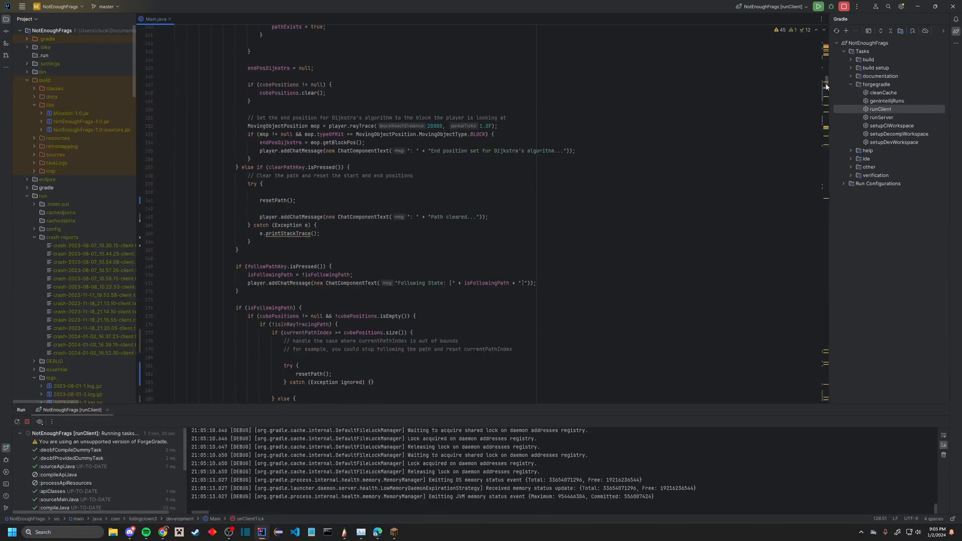
scroll(827, 87, down, 3)
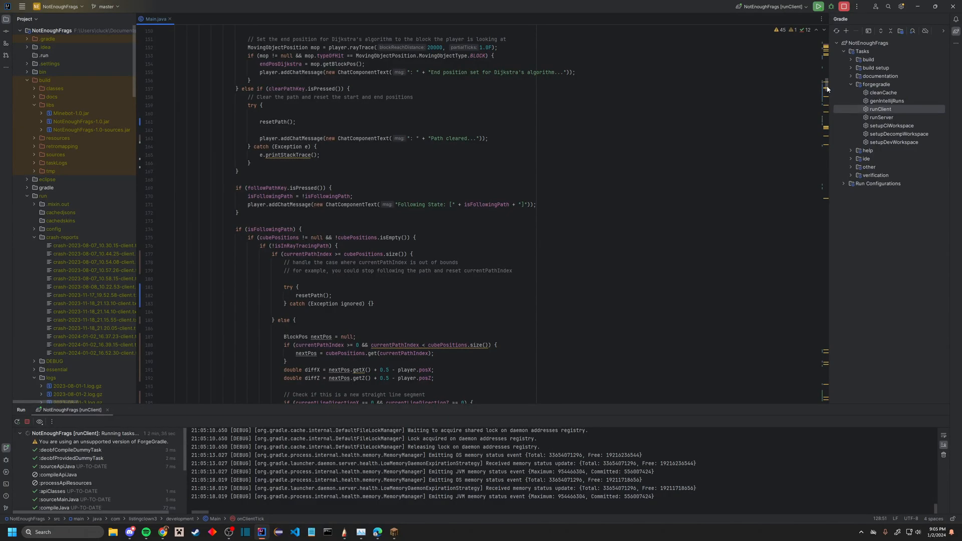
scroll(827, 89, down, 3)
scroll(828, 88, down, 2)
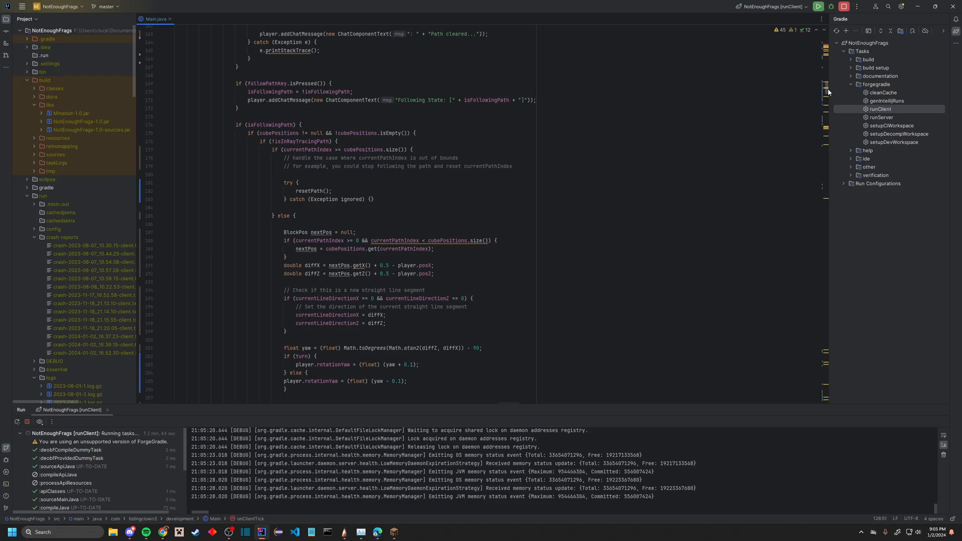
In Minecraft, aim at the ground and set the Dijkstra end position, then return to the editor.
click(393, 532)
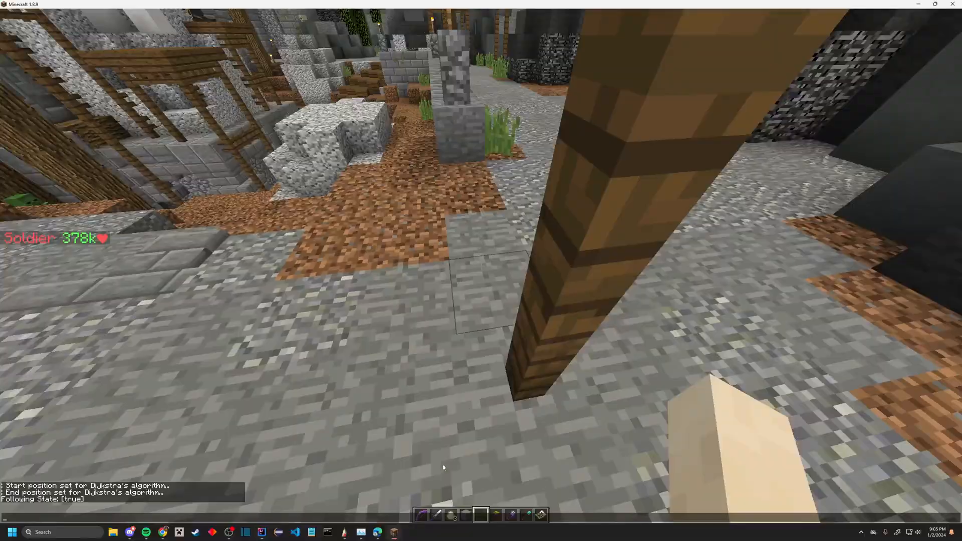
drag(481, 271, 300, 271)
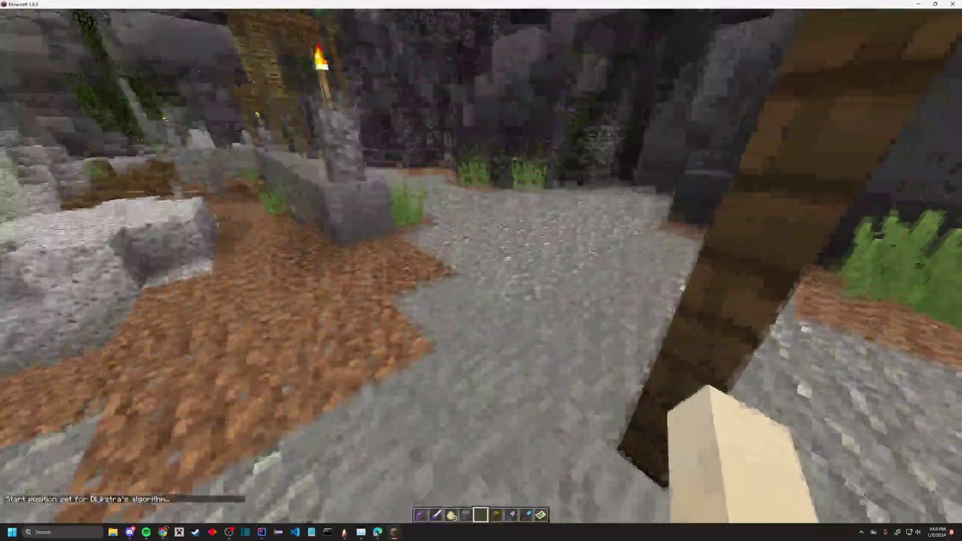
right_click(481, 270)
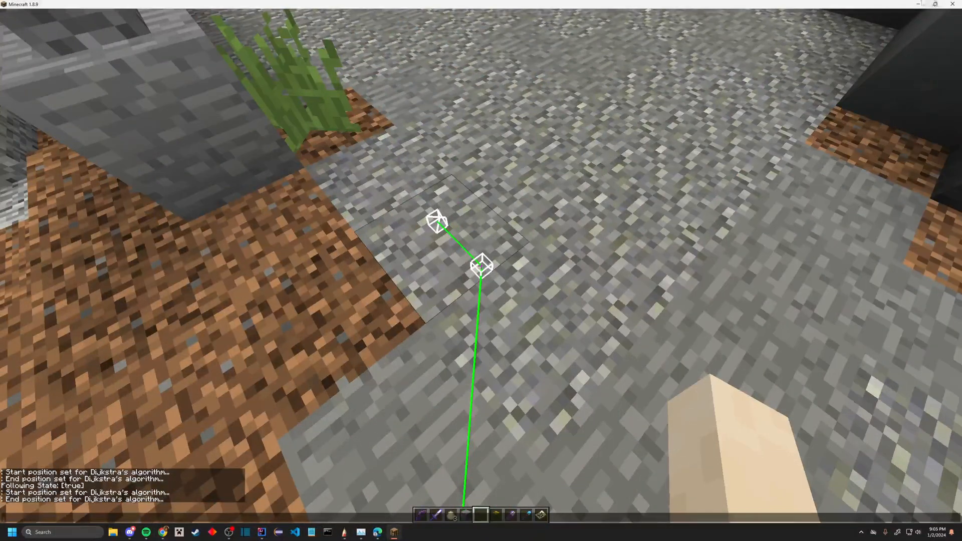
key(alt+Tab)
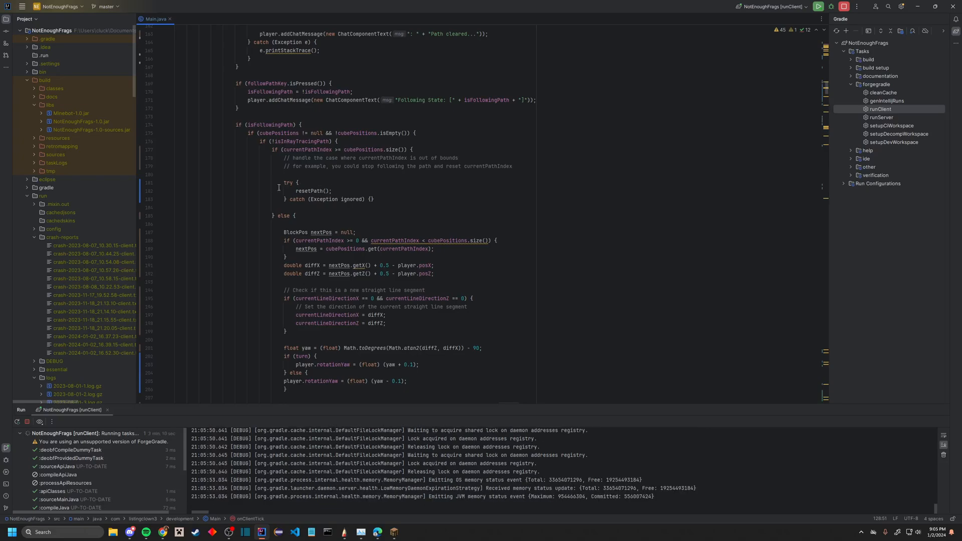
Mark the resetPath() call in Main.java, then bring the running Minecraft game forward.
click(387, 193)
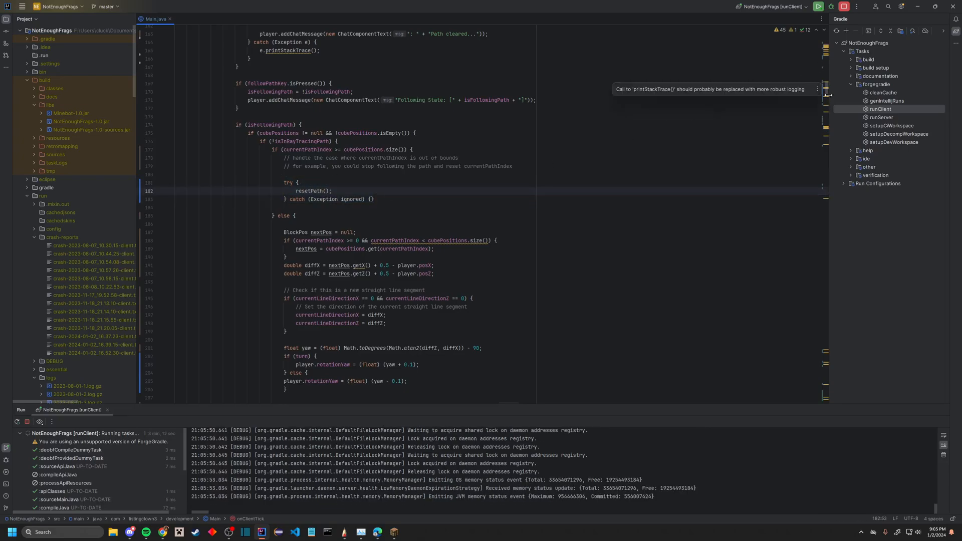
scroll(827, 92, down, 3)
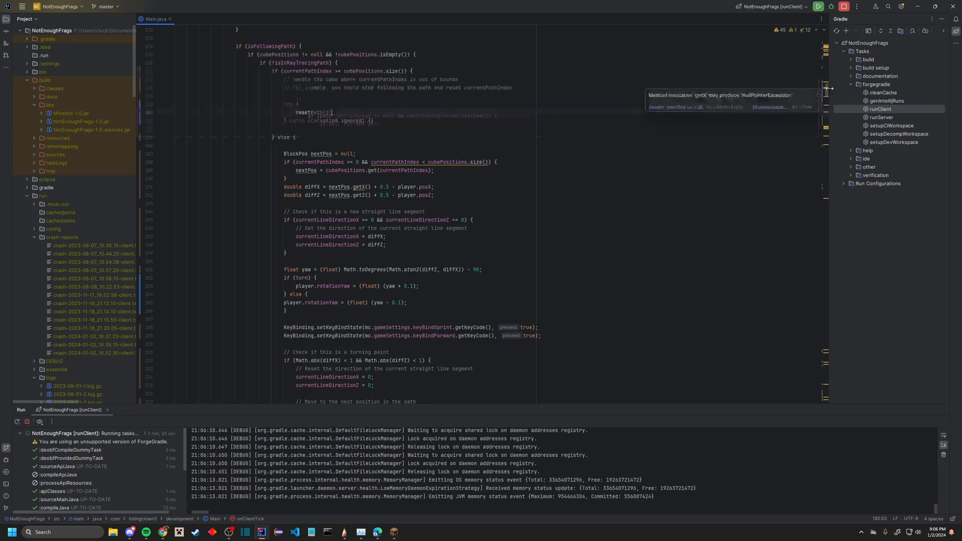
drag(827, 88, 829, 89)
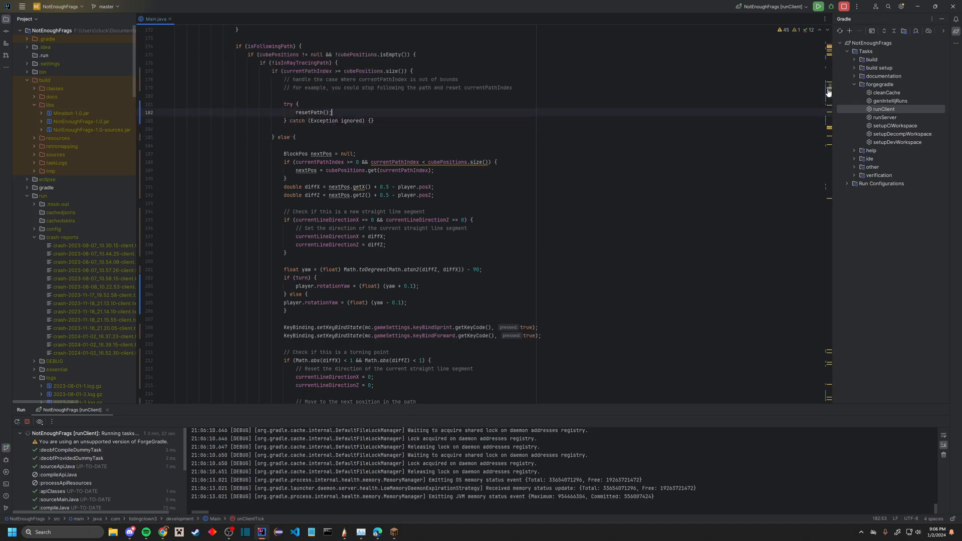
scroll(828, 93, down, 3)
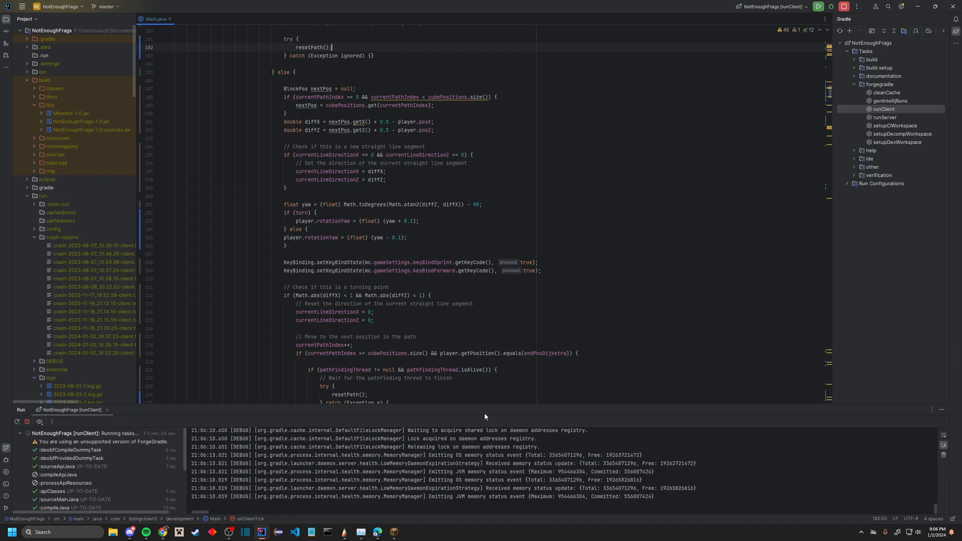
click(392, 533)
Fullscreen the game, enable path following, and set fresh Dijkstra start and end positions twice.
key(F11)
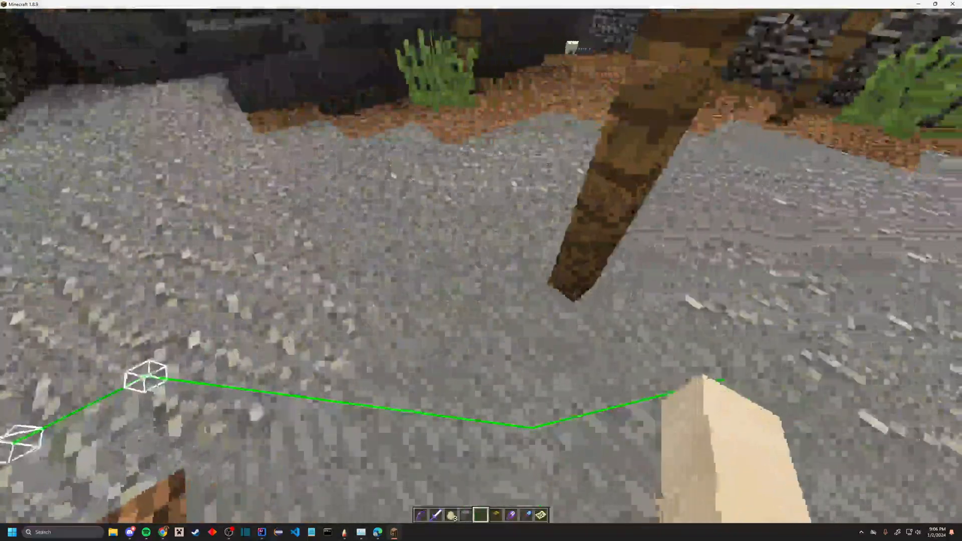
key(f)
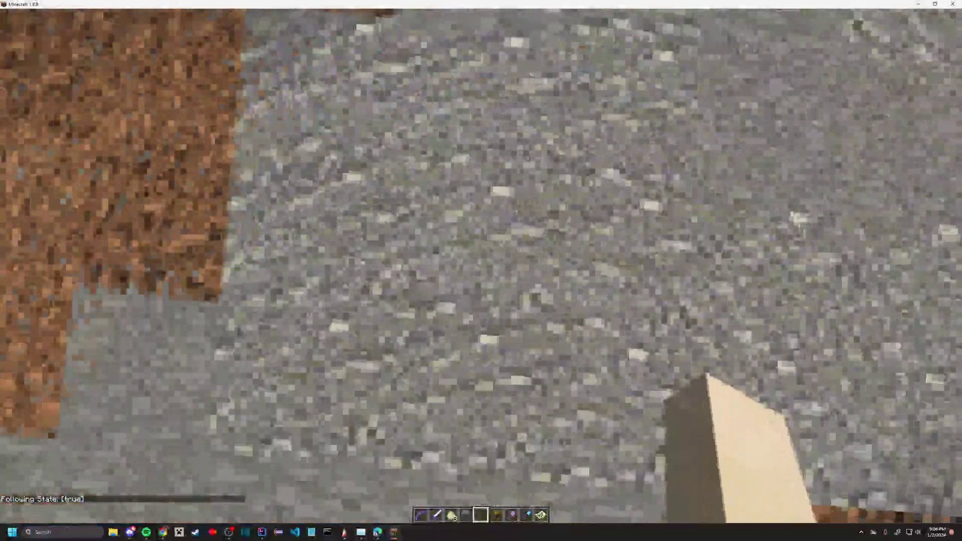
right_click(482, 271)
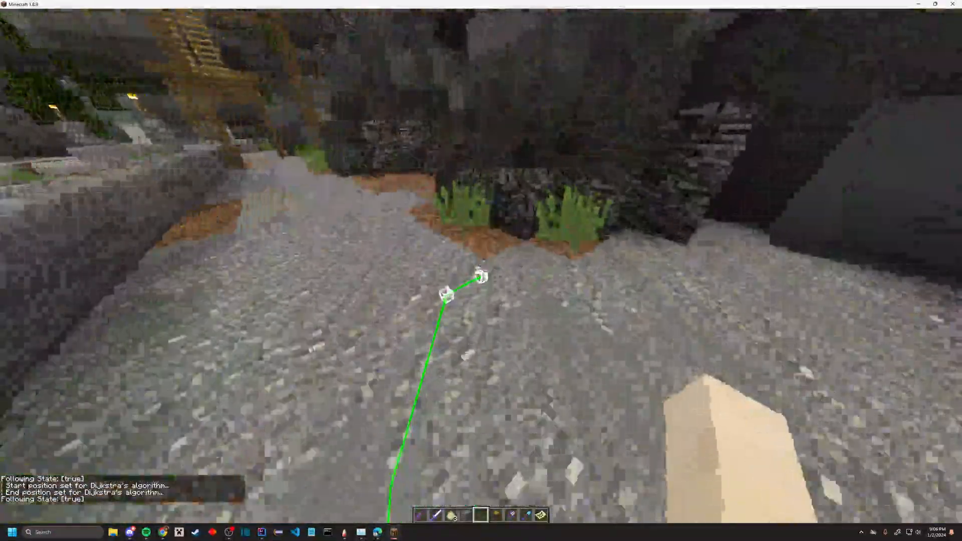
right_click(481, 270)
key(alt+Tab)
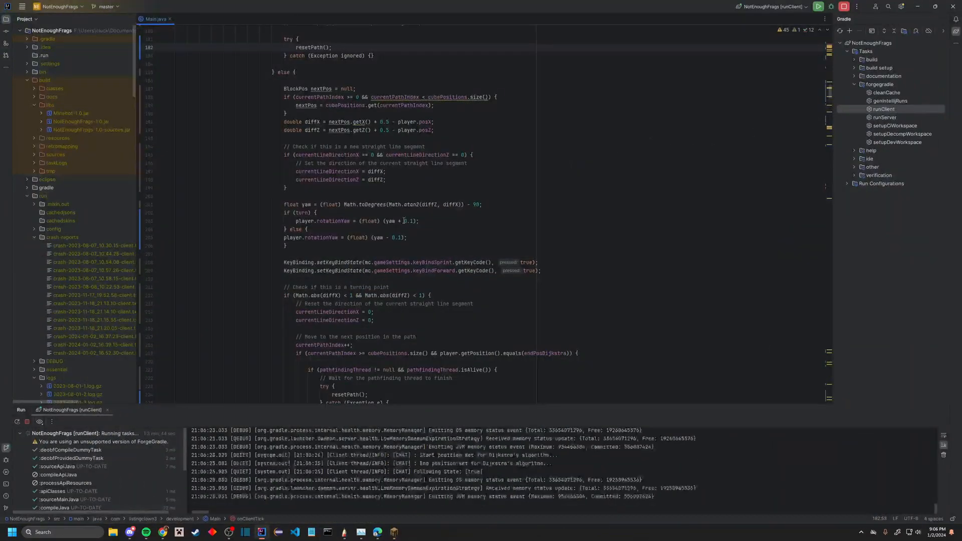
drag(408, 238, 355, 221)
click(378, 221)
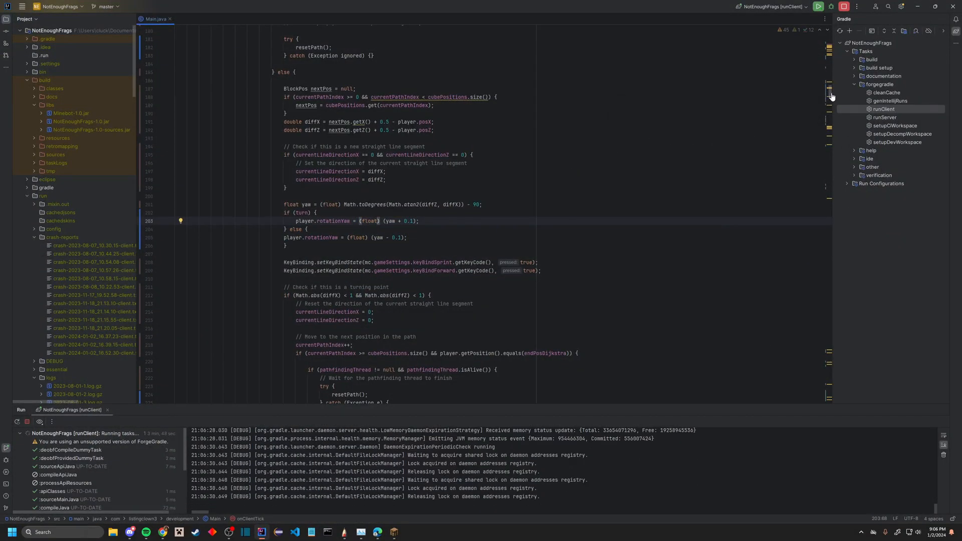
scroll(831, 94, down, 3)
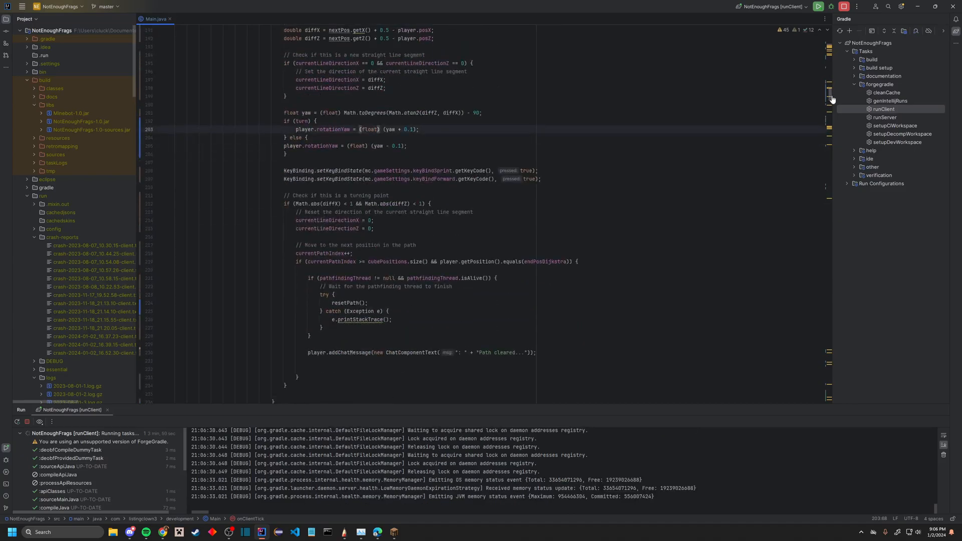
scroll(830, 98, down, 5)
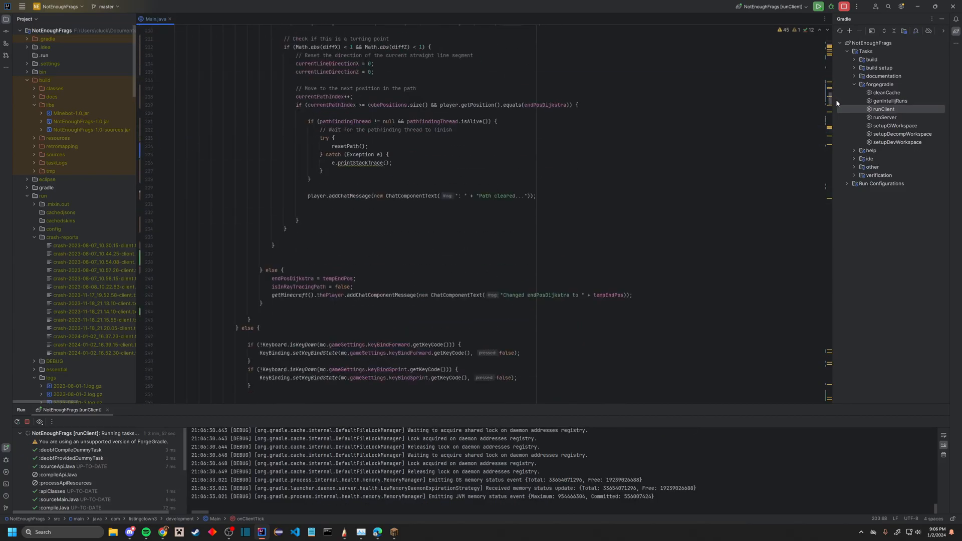
scroll(836, 100, up, 5)
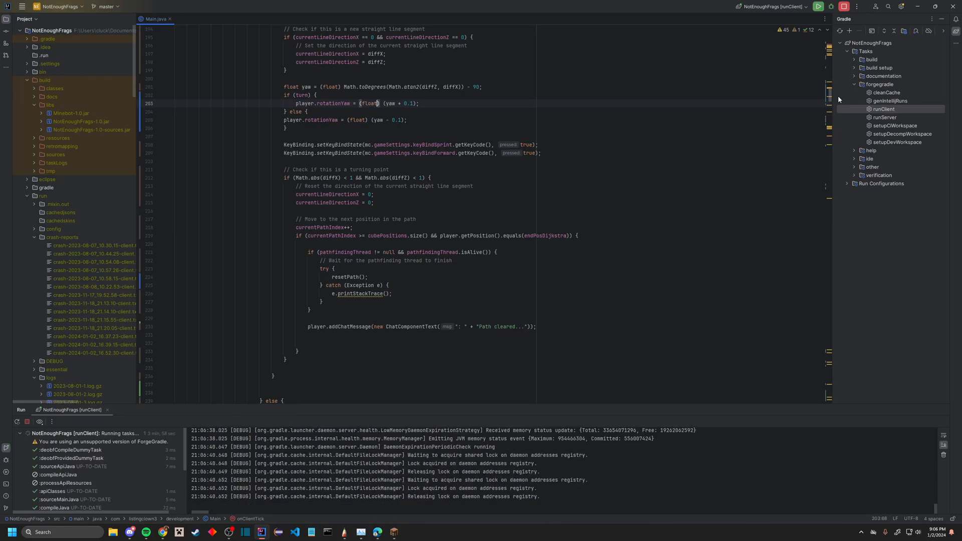
scroll(809, 114, down, 1)
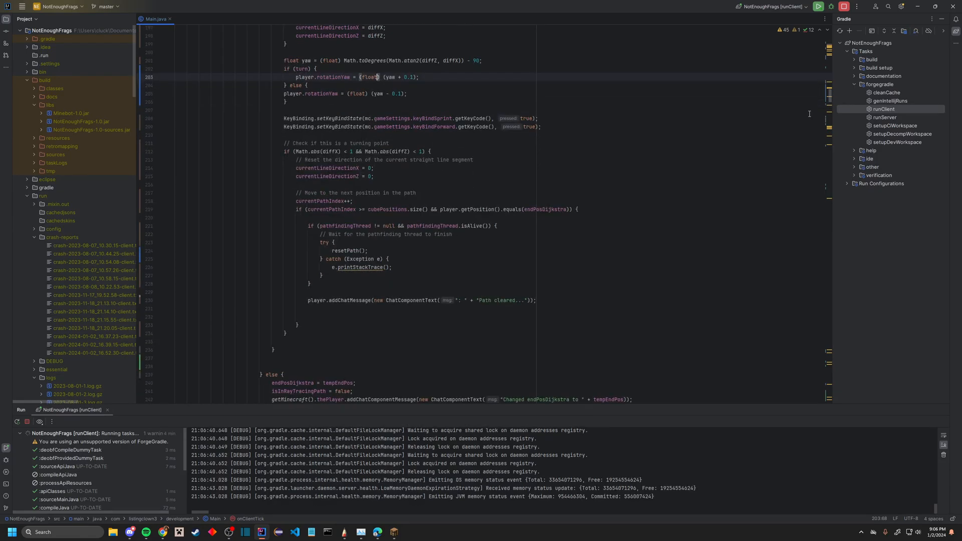
click(574, 304)
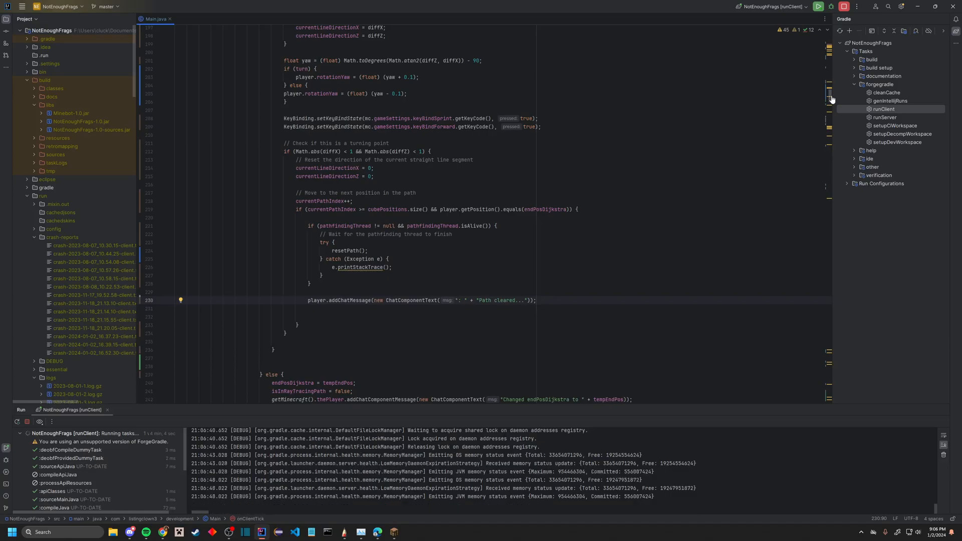
scroll(832, 97, down, 2)
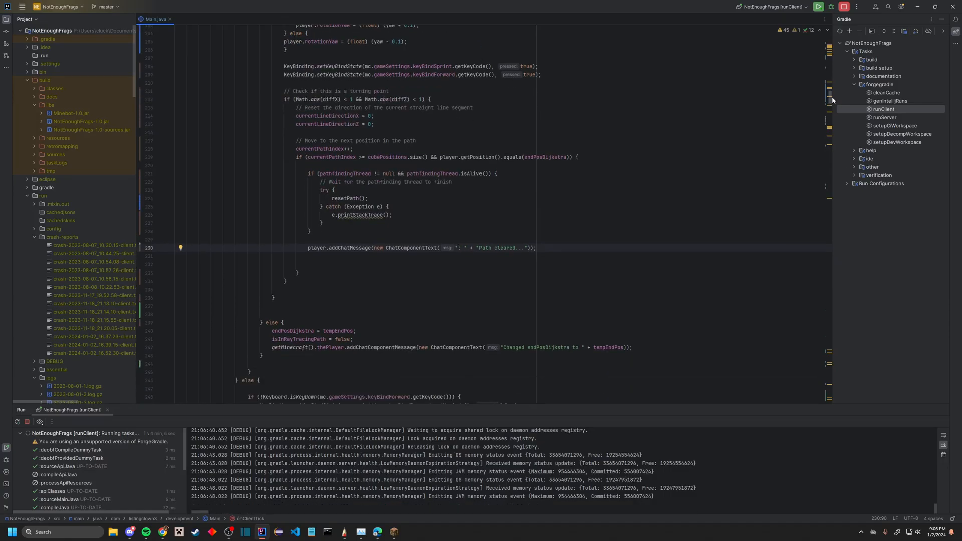
scroll(833, 96, down, 3)
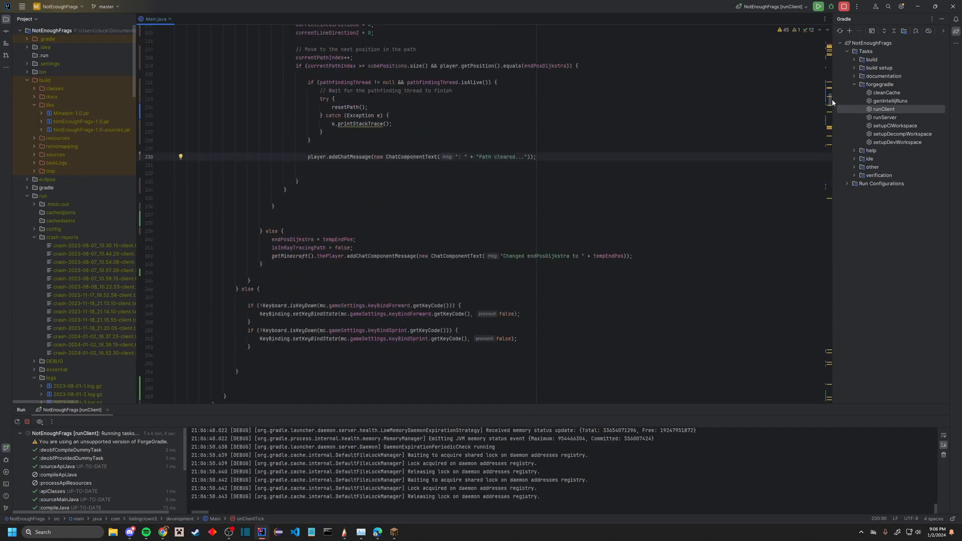
drag(832, 98, 830, 107)
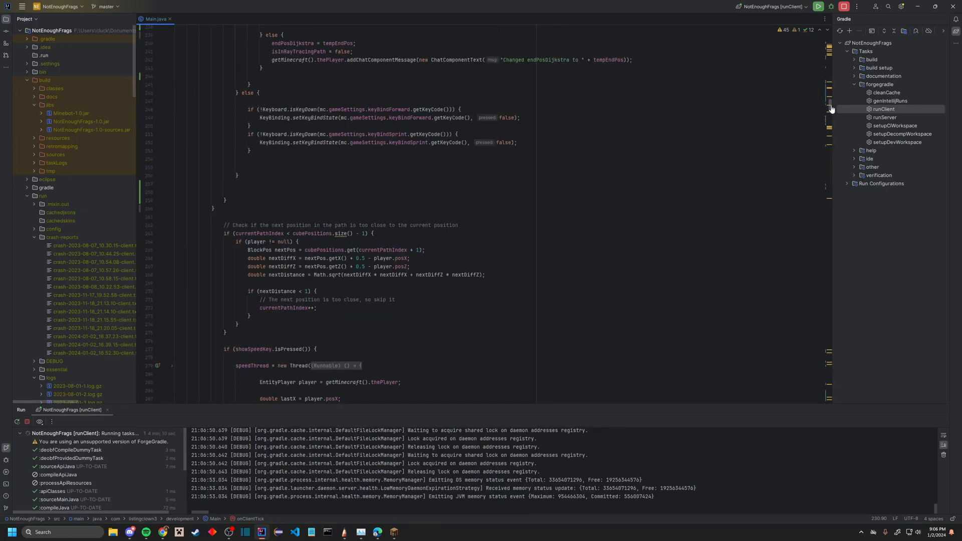
drag(830, 107, 830, 111)
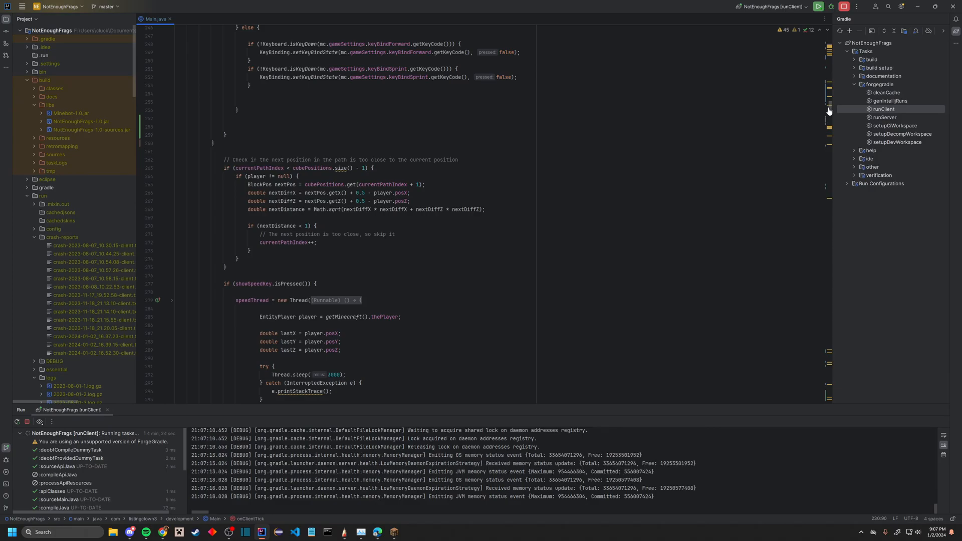
scroll(830, 110, down, 4)
scroll(831, 113, down, 4)
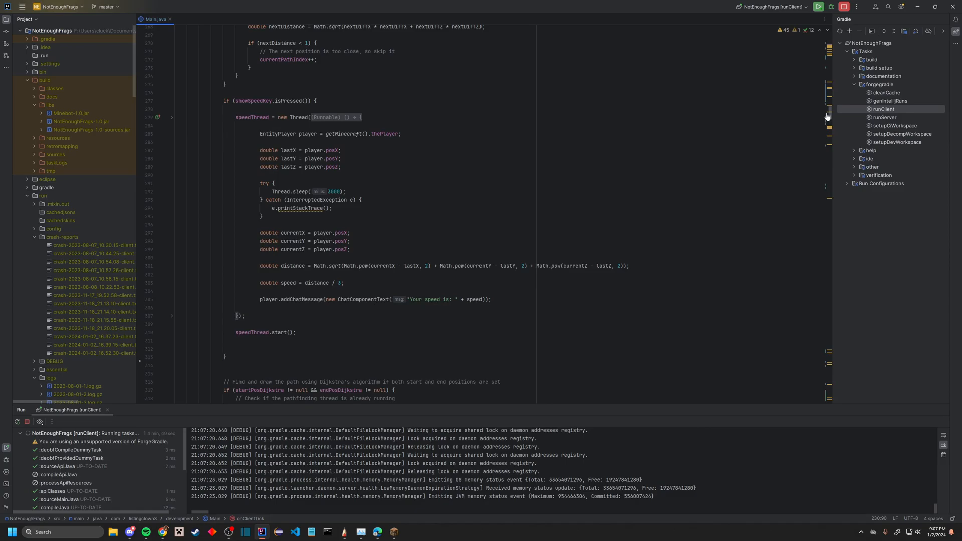
scroll(828, 115, down, 3)
scroll(828, 116, down, 3)
scroll(828, 118, down, 3)
scroll(828, 120, down, 3)
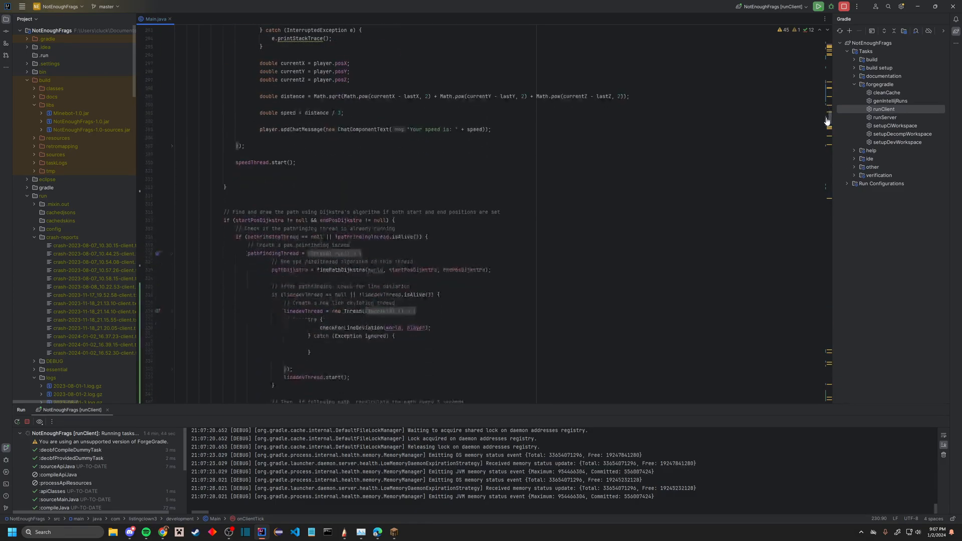
scroll(828, 121, down, 2)
scroll(829, 120, down, 3)
scroll(828, 122, down, 2)
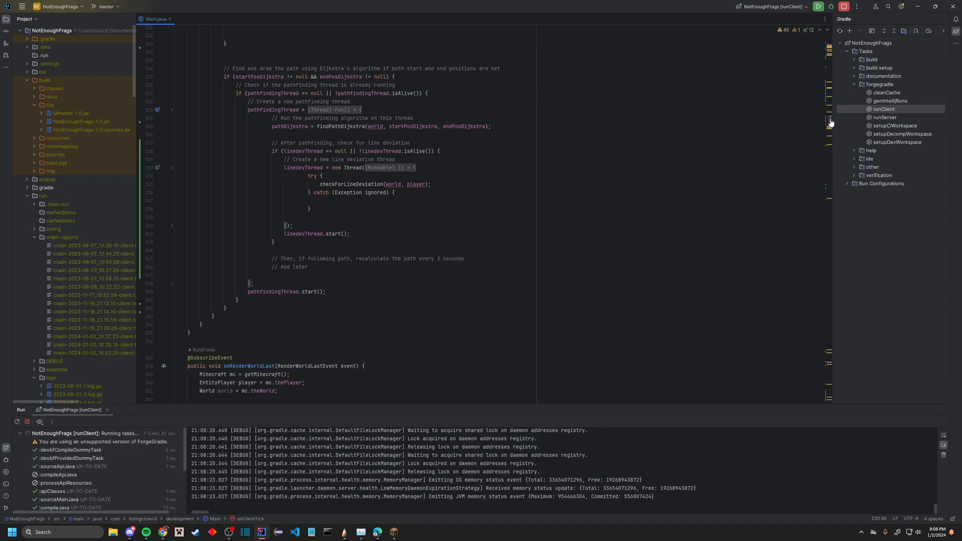
scroll(830, 124, down, 3)
scroll(829, 125, down, 2)
scroll(830, 126, down, 4)
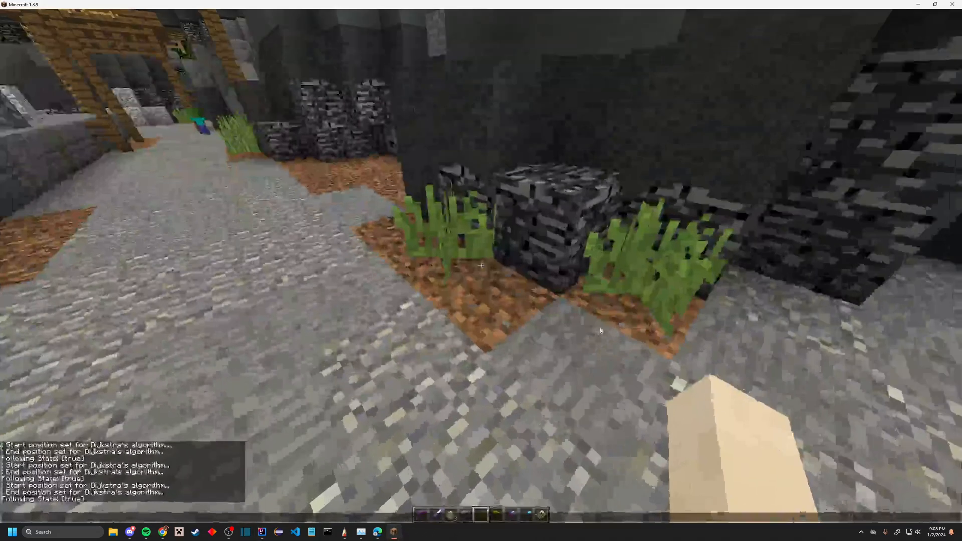
Set start and end positions on the cave floor to draw the path, then leave fullscreen.
drag(602, 329, 482, 271)
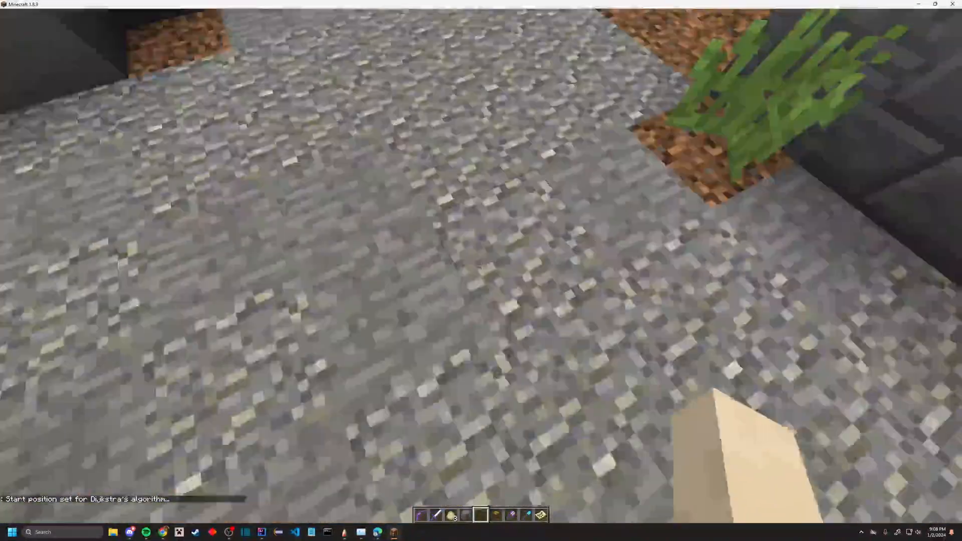
right_click(481, 271)
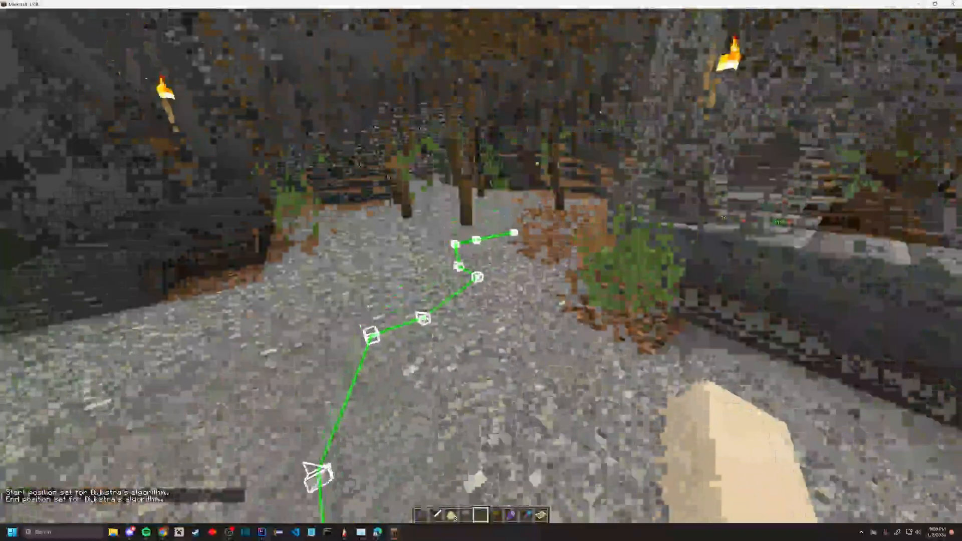
key(F11)
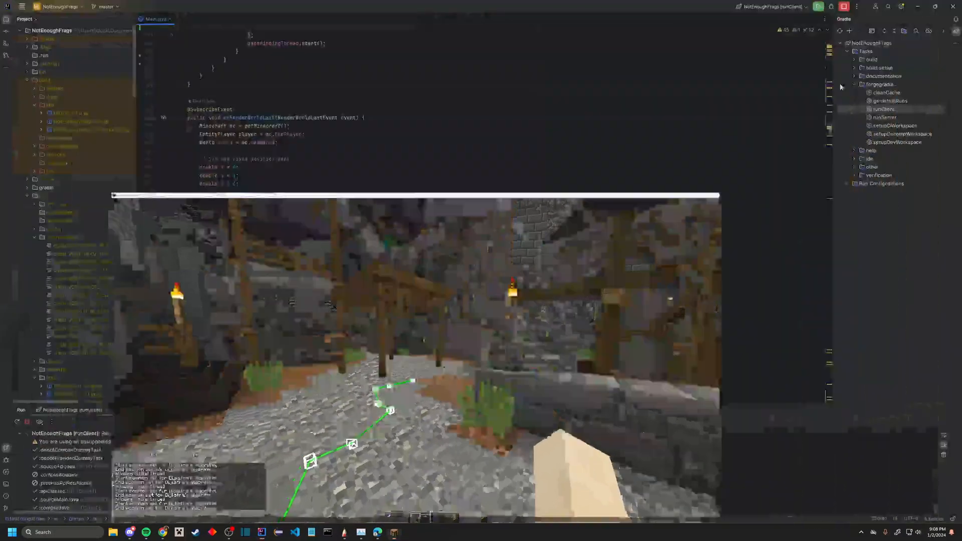
click(480, 194)
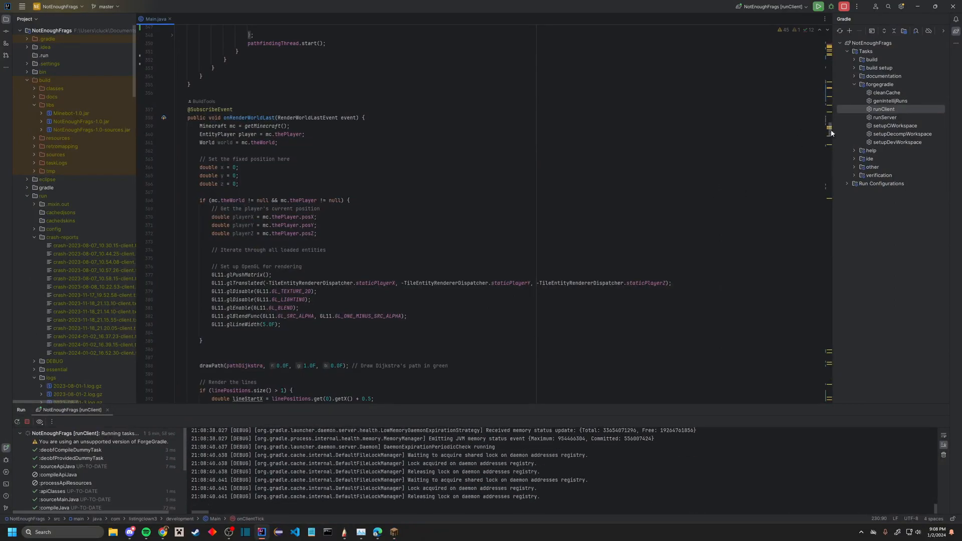
scroll(829, 132, down, 1)
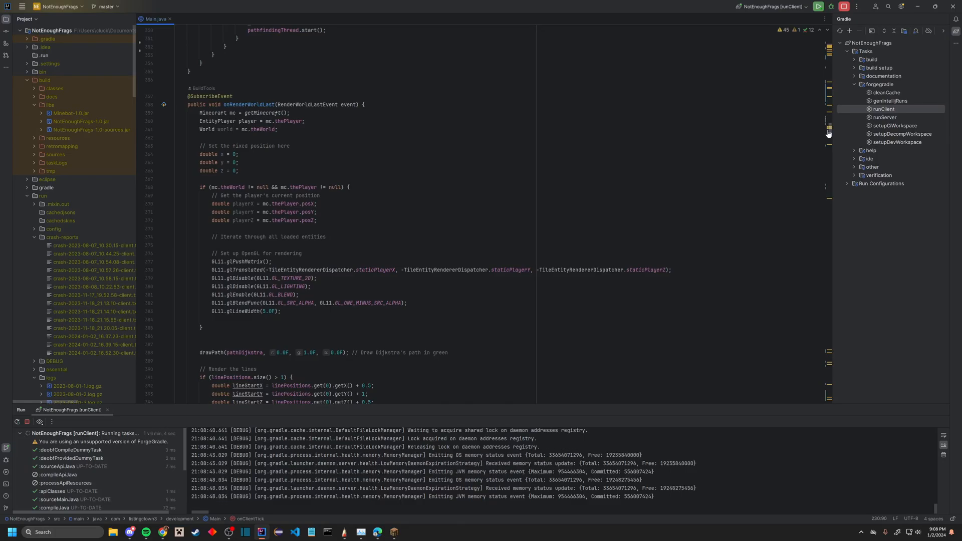
scroll(829, 133, down, 1)
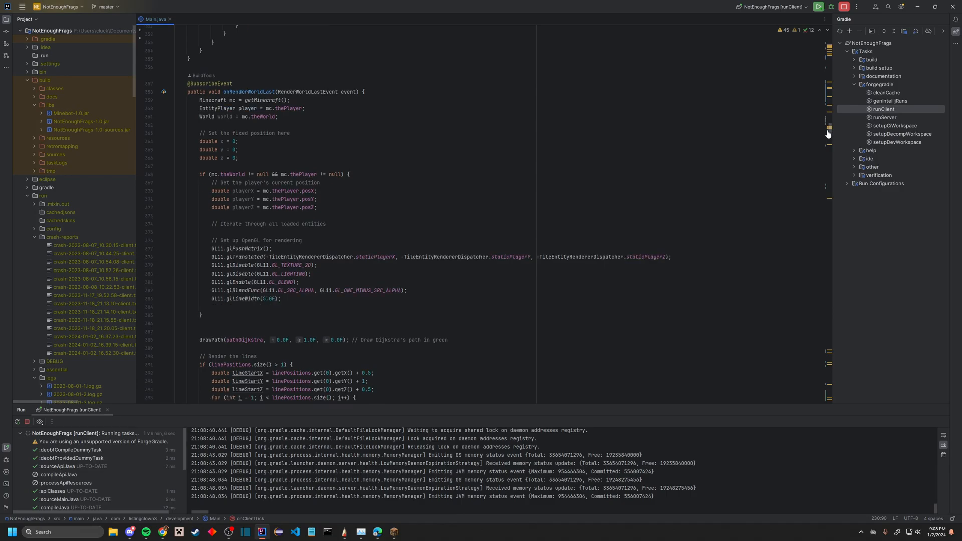
scroll(829, 133, down, 4)
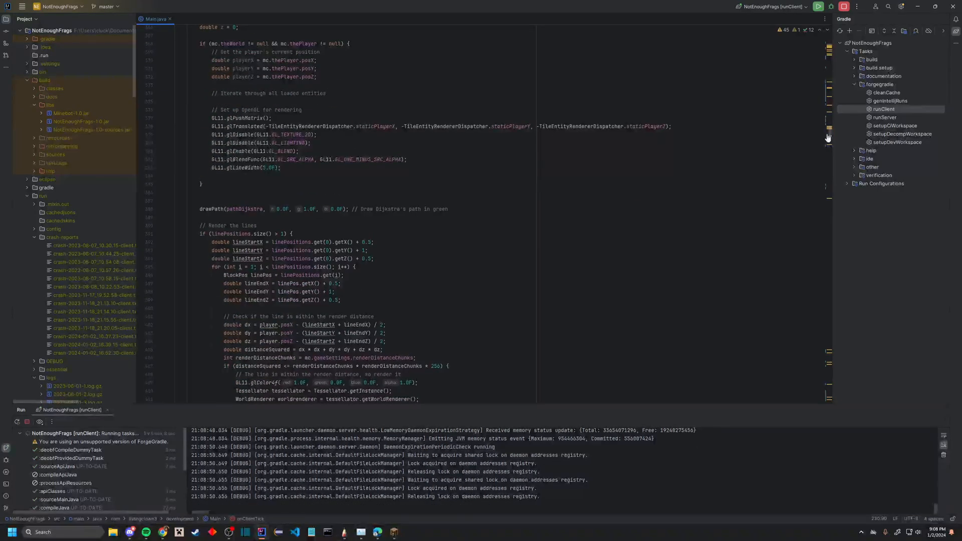
scroll(827, 137, down, 1)
scroll(828, 137, down, 2)
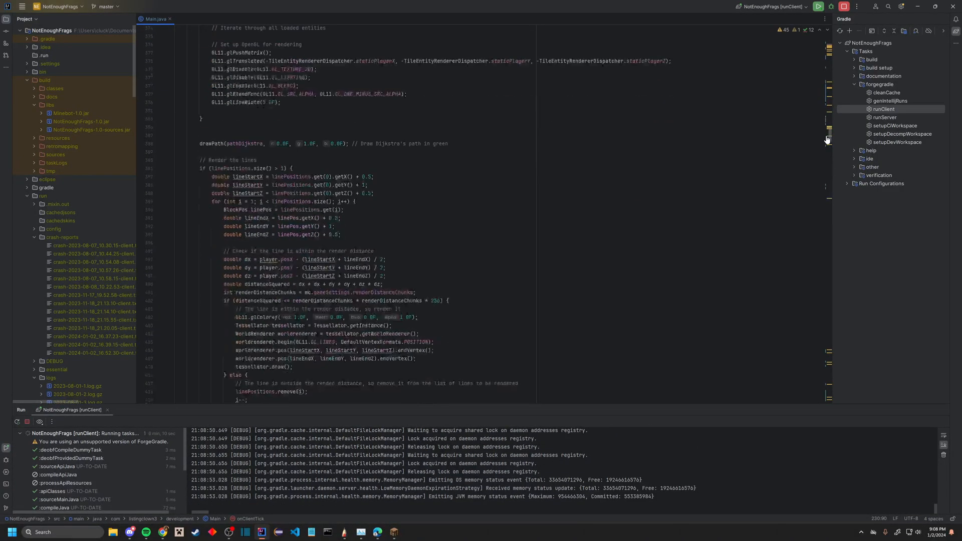
scroll(827, 136, down, 2)
scroll(828, 139, down, 3)
scroll(827, 140, down, 3)
scroll(828, 139, down, 3)
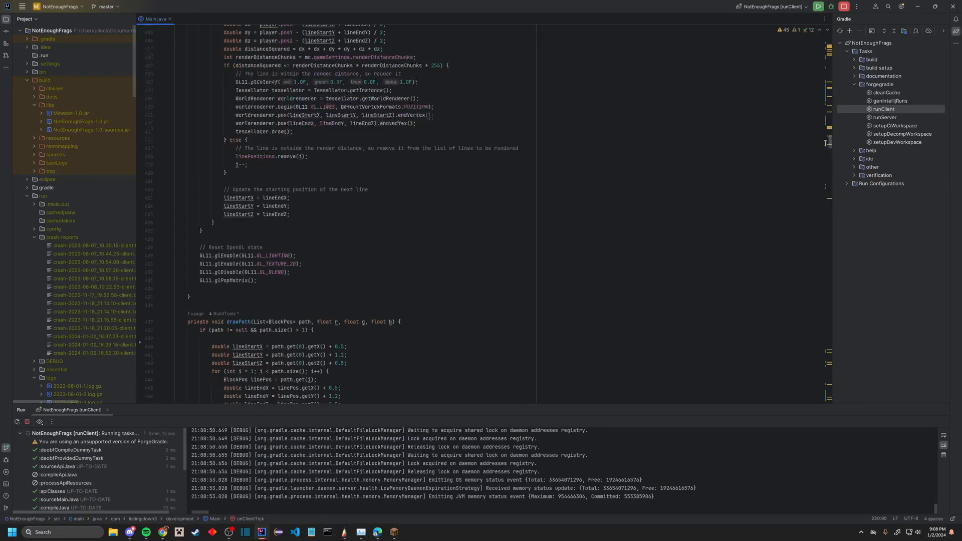
scroll(827, 139, down, 2)
scroll(827, 141, up, 3)
scroll(827, 142, up, 3)
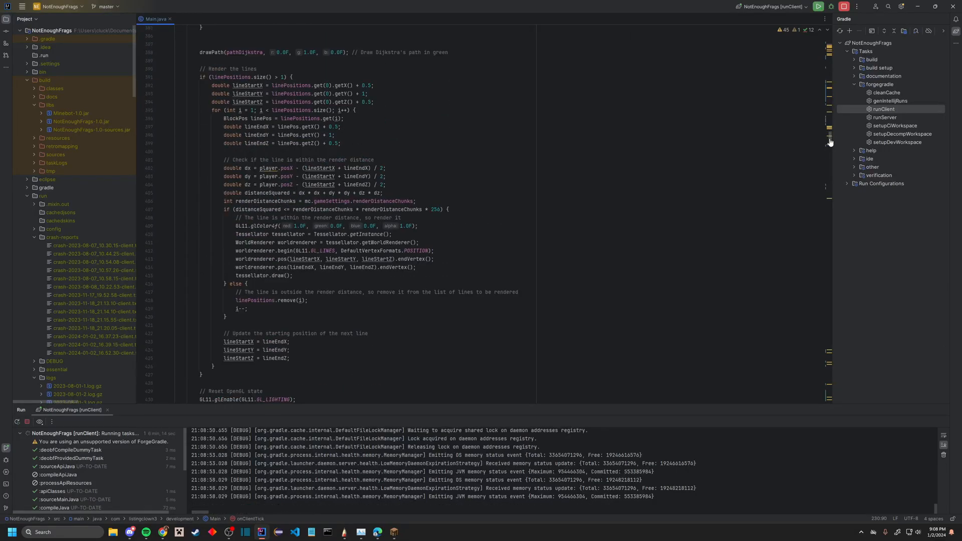
scroll(830, 141, down, 5)
scroll(831, 150, down, 3)
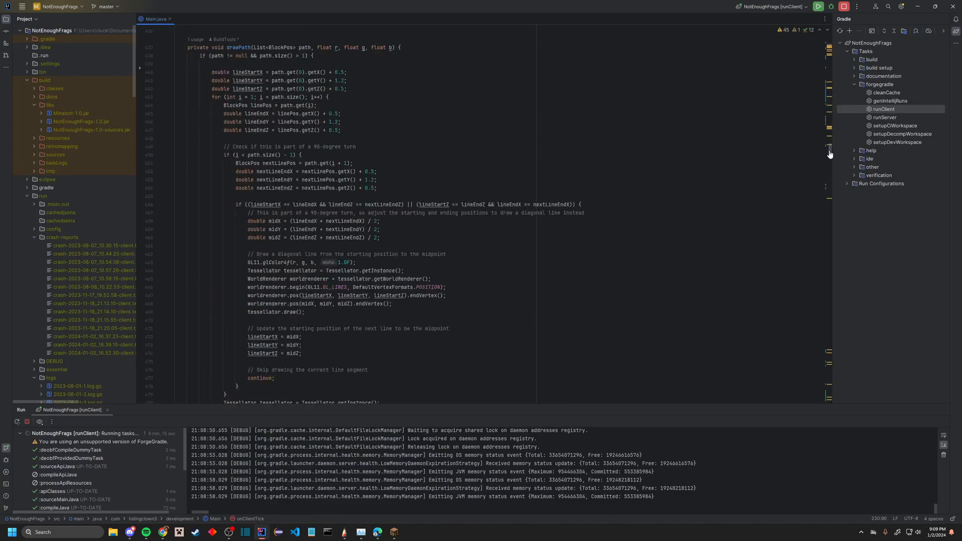
scroll(830, 155, down, 5)
scroll(830, 162, down, 5)
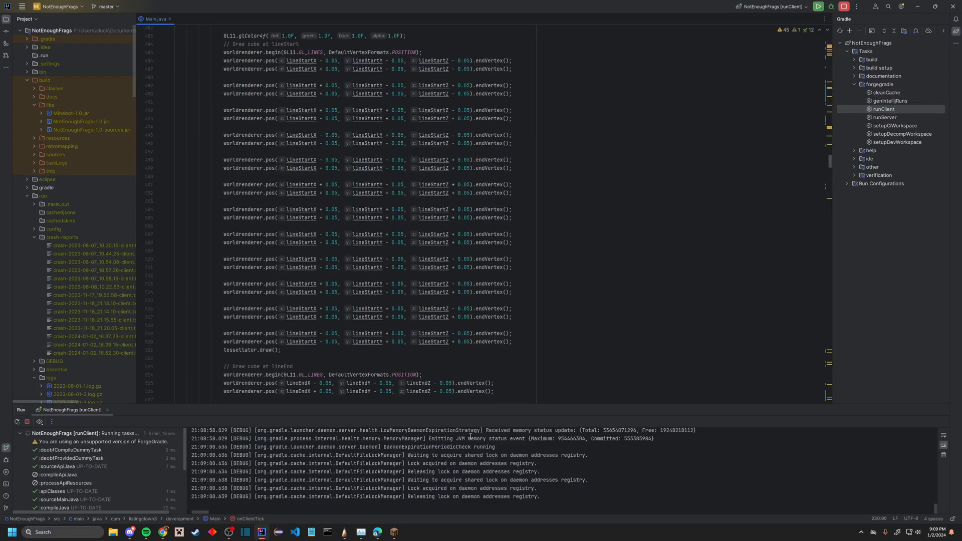
drag(543, 346, 376, 45)
click(376, 134)
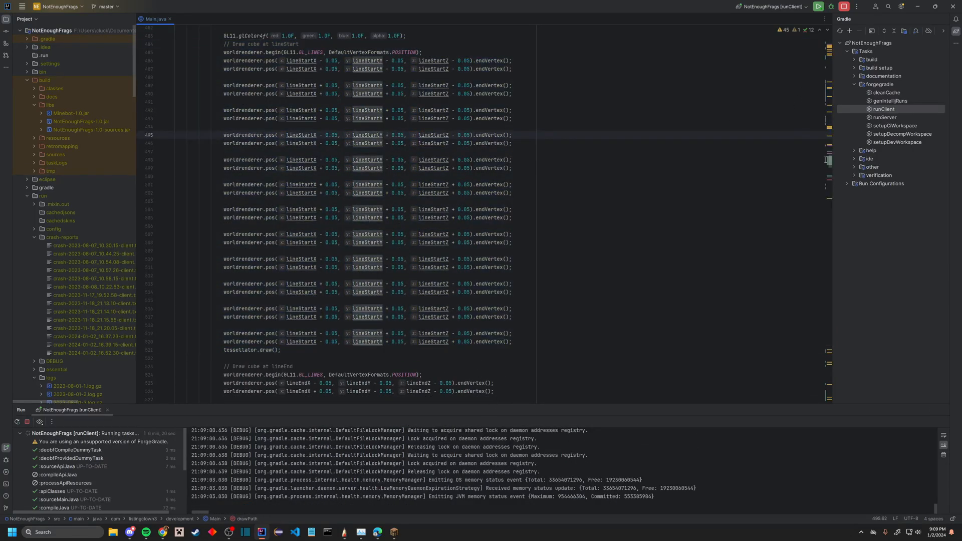
scroll(829, 162, down, 5)
scroll(829, 169, down, 3)
scroll(829, 176, down, 4)
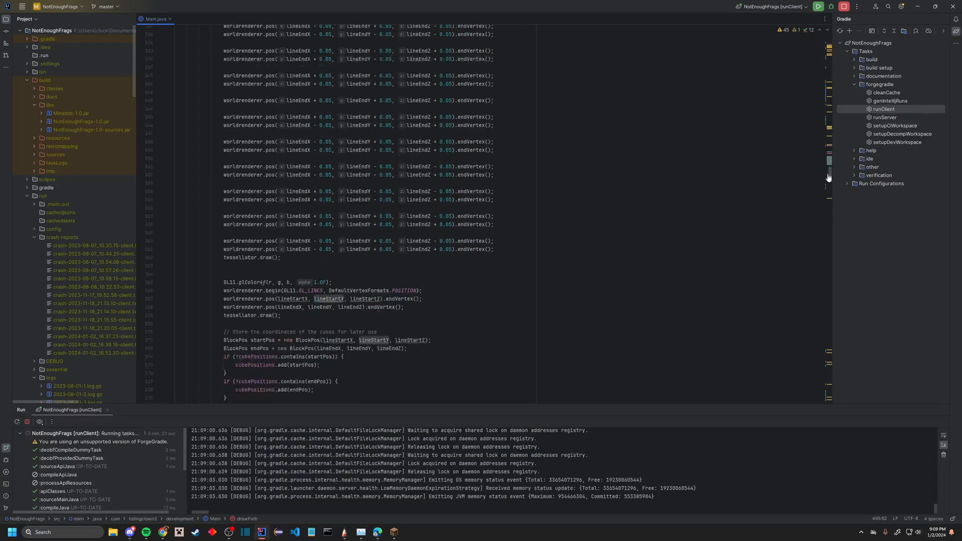
scroll(829, 178, down, 5)
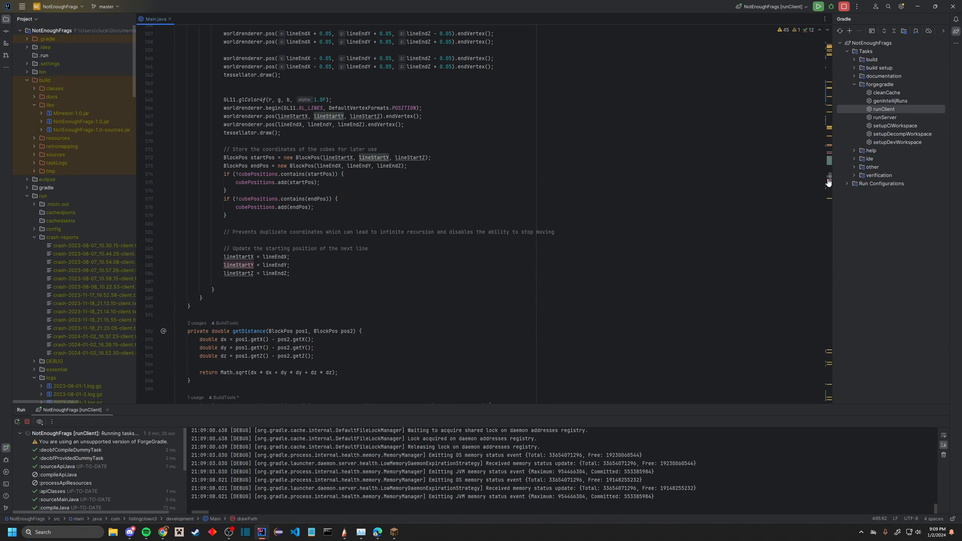
scroll(829, 181, down, 5)
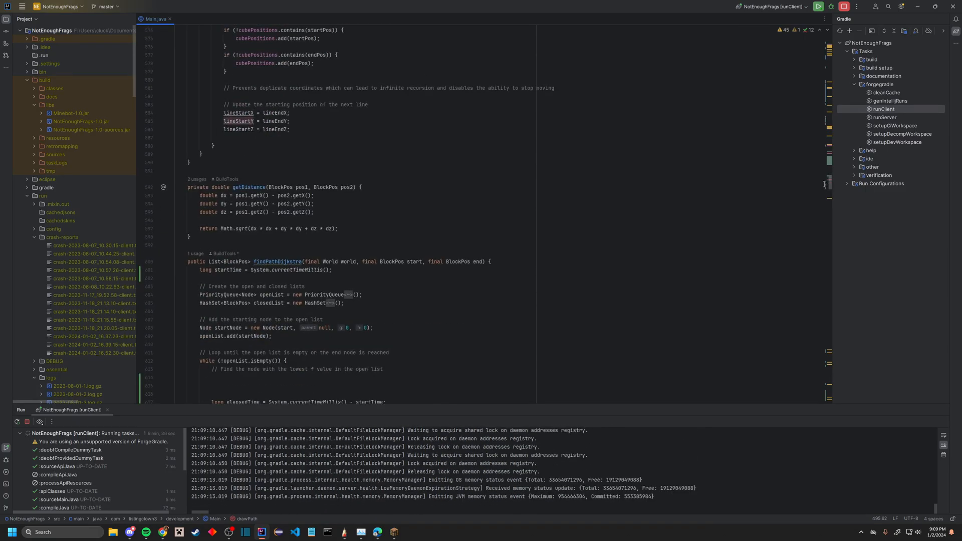
Show usages of getDistance, jump to the neighbor-loop call, and navigate back to the declaration.
click(308, 238)
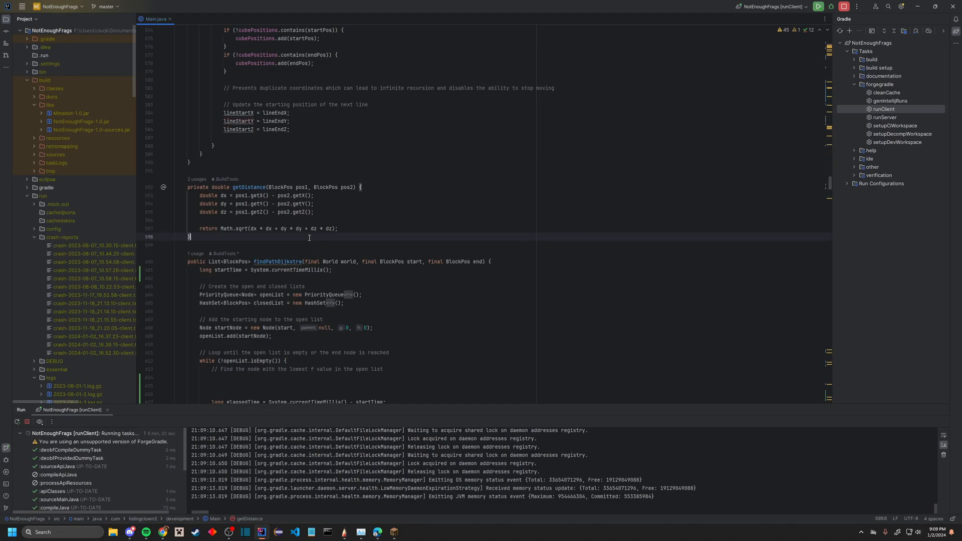
ctrl+click(248, 186)
click(405, 221)
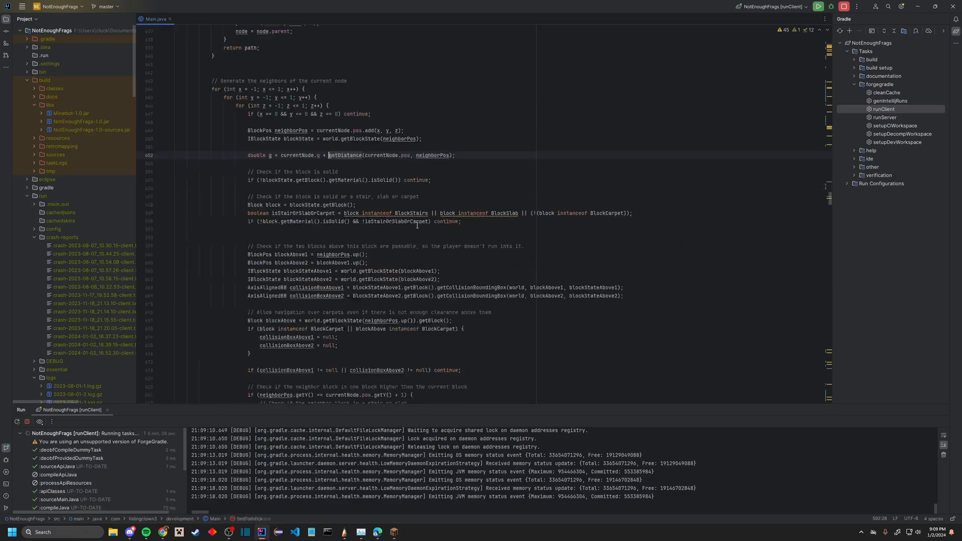
key(ctrl+alt+Left)
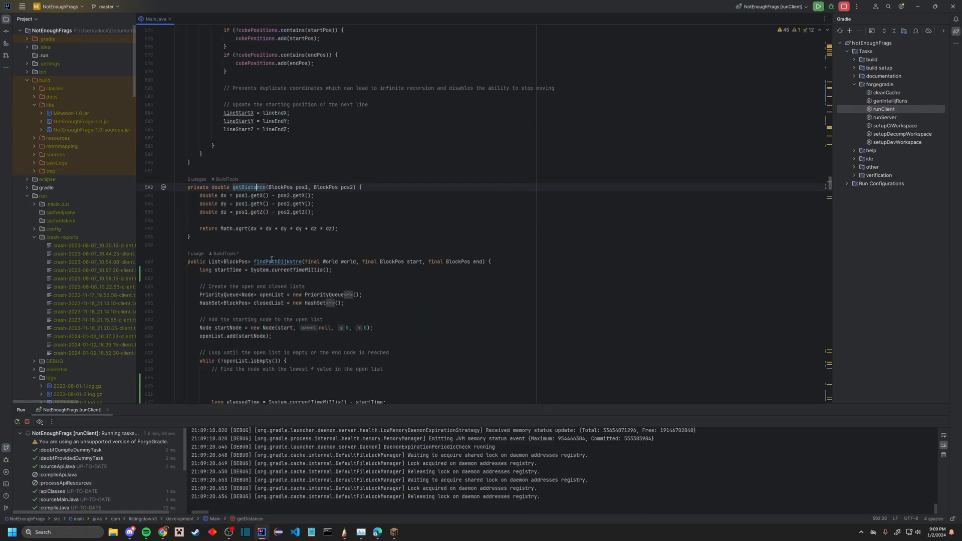
Move to the findPathDijkstra declaration, then bring the SketchBook canvas to the front.
click(273, 261)
click(392, 261)
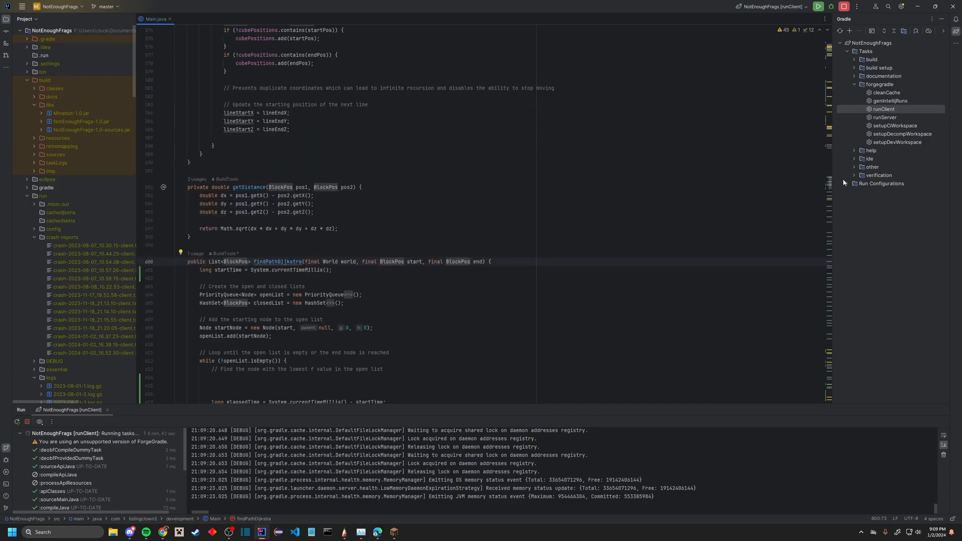
scroll(830, 190, down, 4)
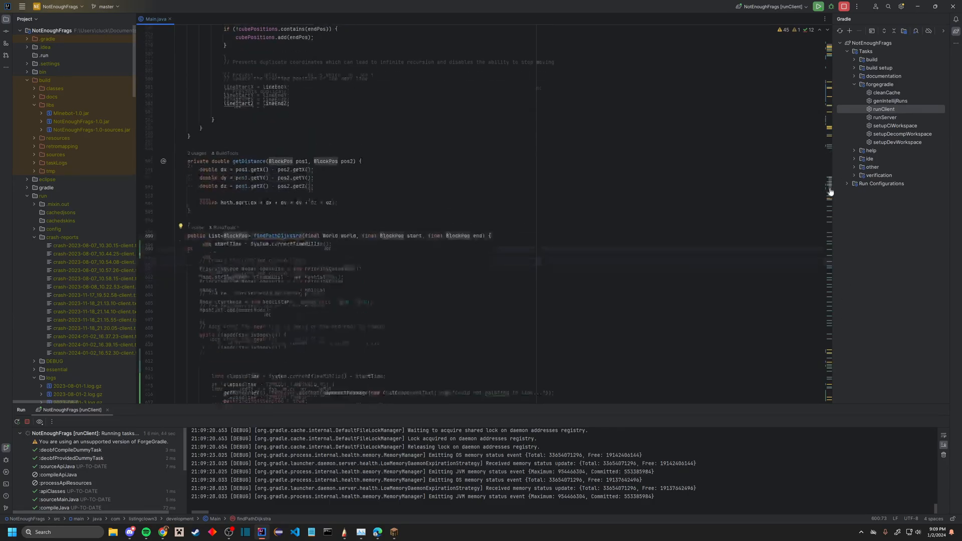
scroll(830, 193, down, 3)
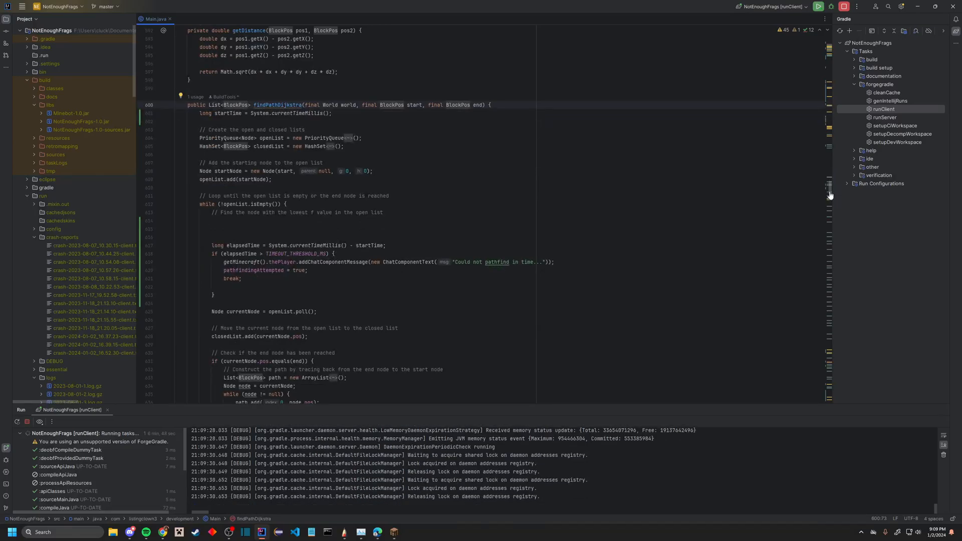
scroll(830, 194, down, 3)
scroll(829, 194, up, 3)
click(344, 533)
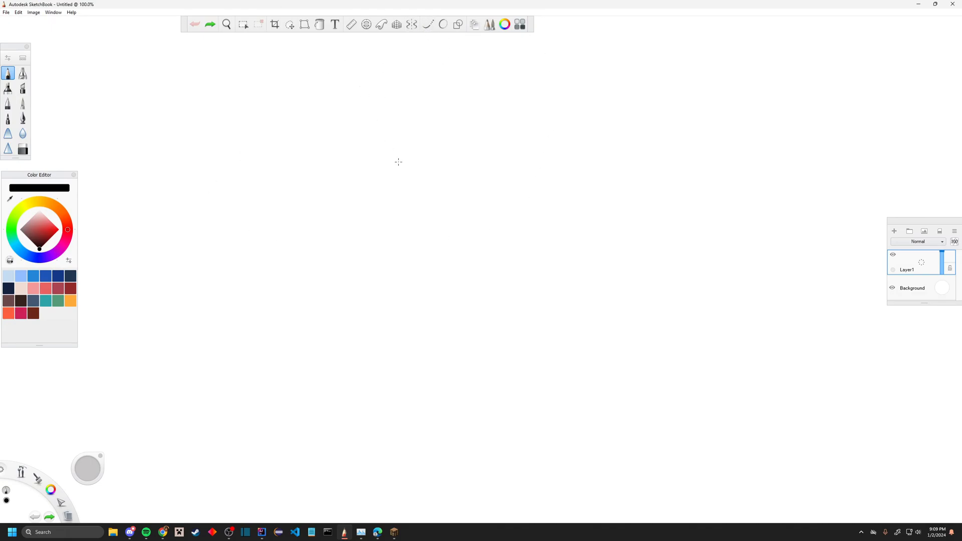
Draw a box with vertical column lines and horizontal row lines forming a grid.
mouse_move(372, 120)
mouse_down()
mouse_move(646, 75)
mouse_move(363, 112)
mouse_move(426, 329)
mouse_up()
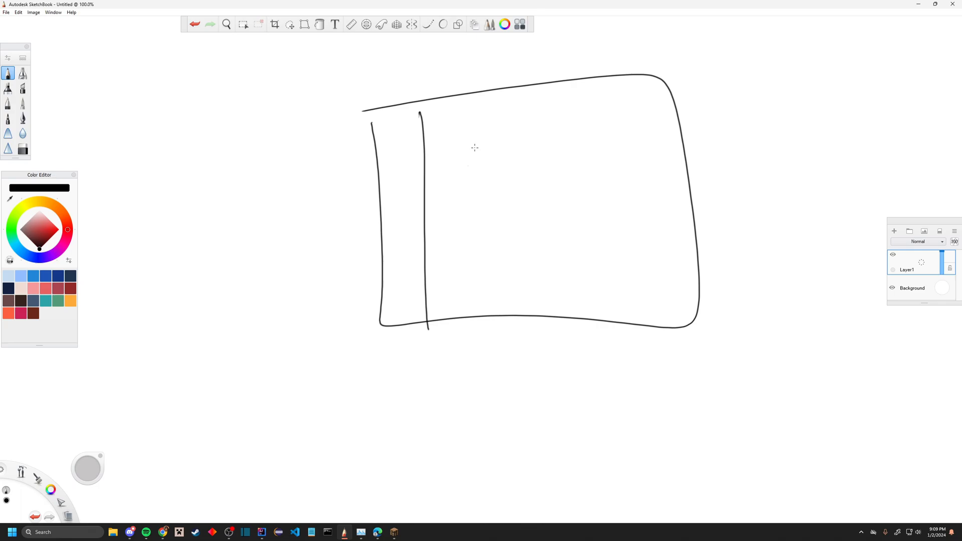
drag(460, 122, 498, 301)
drag(522, 91, 535, 282)
drag(605, 78, 609, 308)
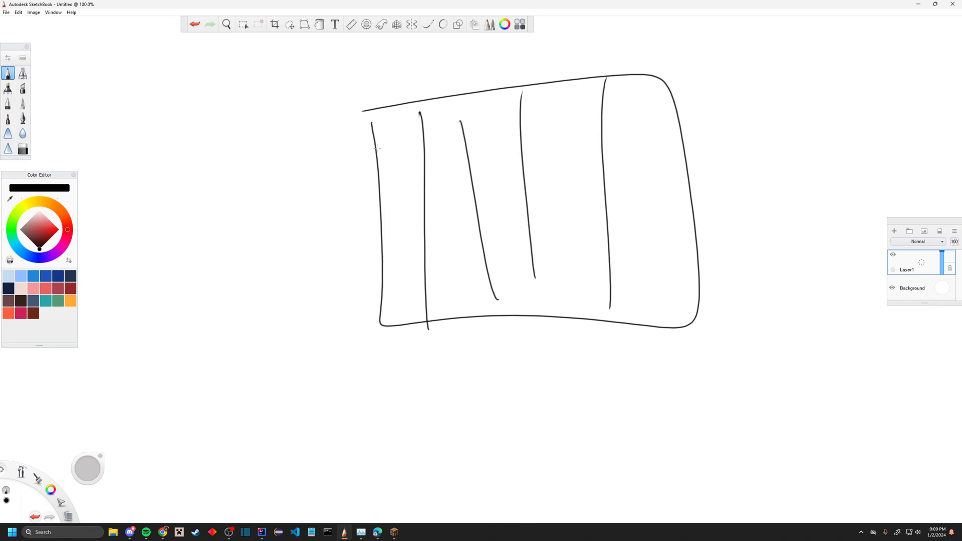
drag(376, 150, 666, 120)
drag(399, 181, 671, 158)
drag(404, 213, 687, 200)
drag(407, 258, 692, 240)
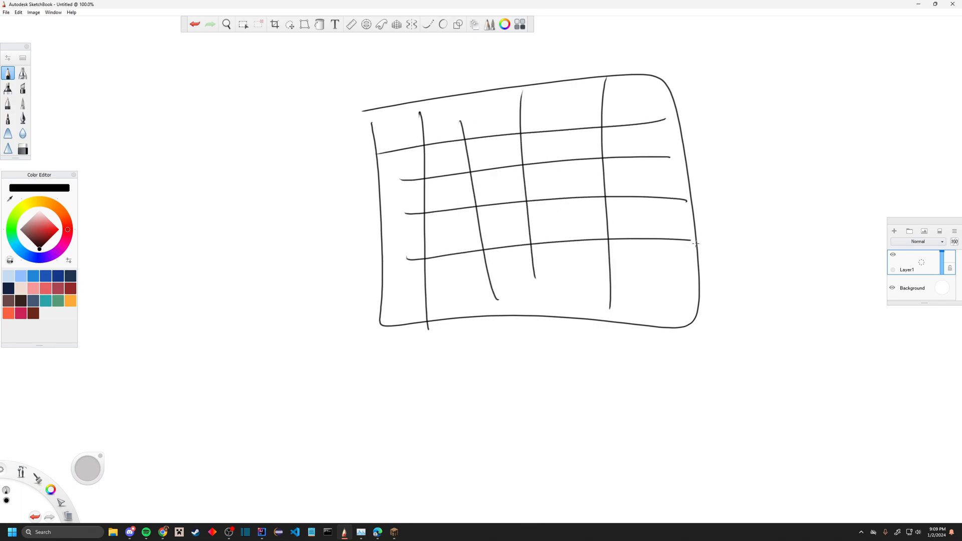
drag(403, 287, 420, 301)
Mark the start X in the bottom-left cell, the goal Y top-right, and first search strokes.
drag(421, 290, 396, 312)
drag(623, 93, 632, 102)
drag(639, 91, 633, 115)
drag(413, 241, 410, 280)
mouse_move(441, 242)
mouse_down()
mouse_move(407, 275)
mouse_move(472, 279)
mouse_move(505, 262)
mouse_up()
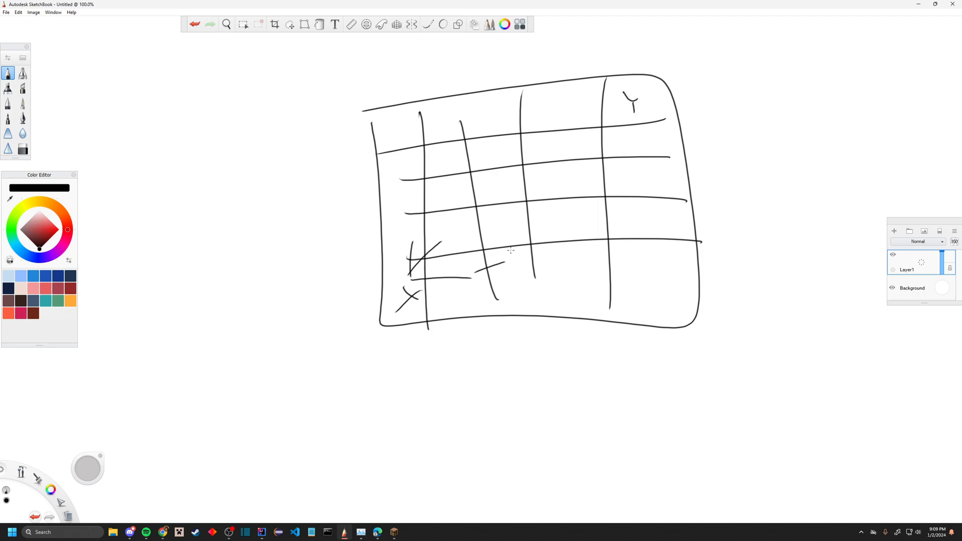
Cross out the second bottom cell, undo a stray stroke, and add neighbor-check strokes in middle cells.
drag(500, 222, 474, 273)
drag(455, 217, 470, 272)
mouse_move(443, 235)
mouse_down()
mouse_move(440, 193)
mouse_move(408, 233)
mouse_move(450, 190)
mouse_up()
key(ctrl+z)
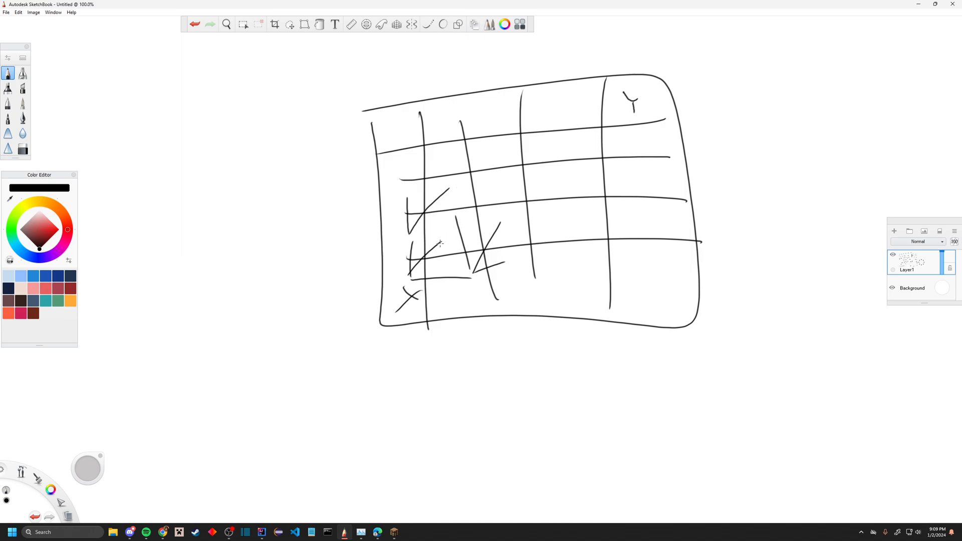
mouse_move(441, 243)
mouse_down()
mouse_move(448, 204)
mouse_move(504, 189)
mouse_up()
drag(527, 174, 586, 177)
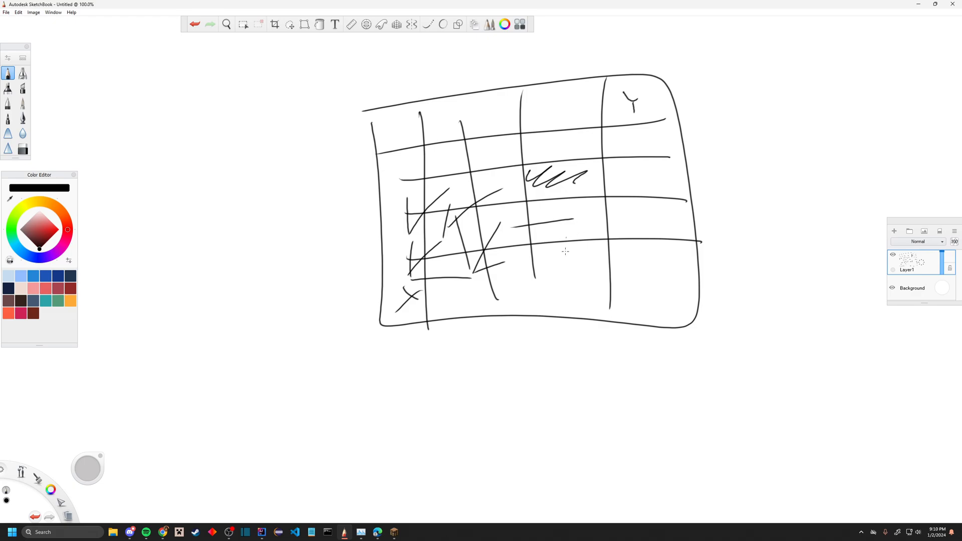
drag(577, 226, 643, 215)
Close the SketchBook drawing and dismiss the save prompt.
click(952, 4)
click(473, 292)
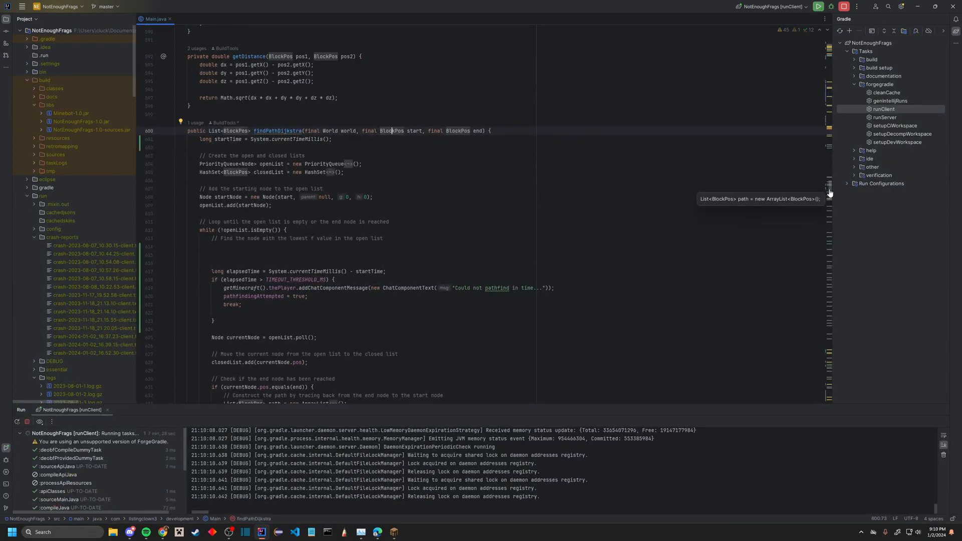
scroll(828, 196, down, 3)
scroll(829, 196, down, 1)
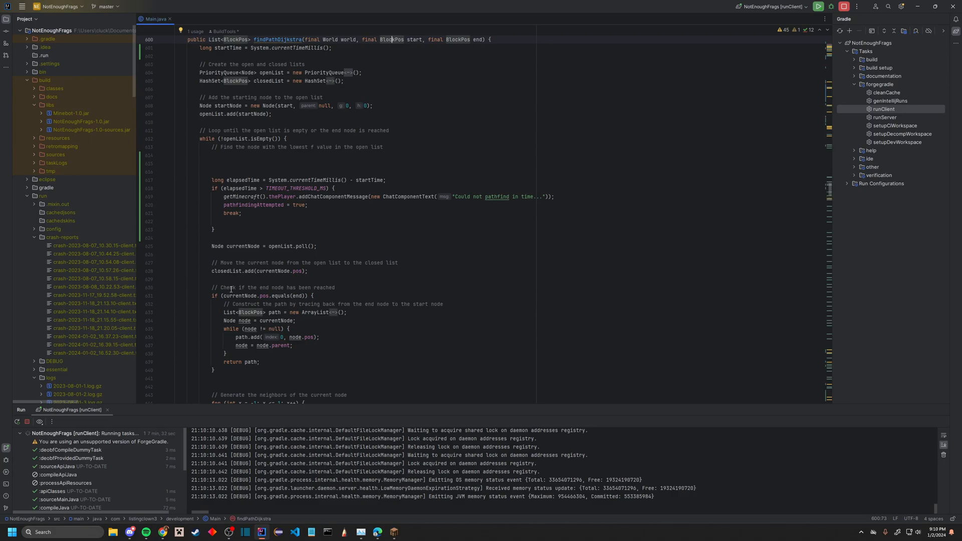
Highlight the timeout check, remove the blank lines above elapsedTime, then bring Minecraft forward.
drag(224, 235, 212, 180)
click(246, 173)
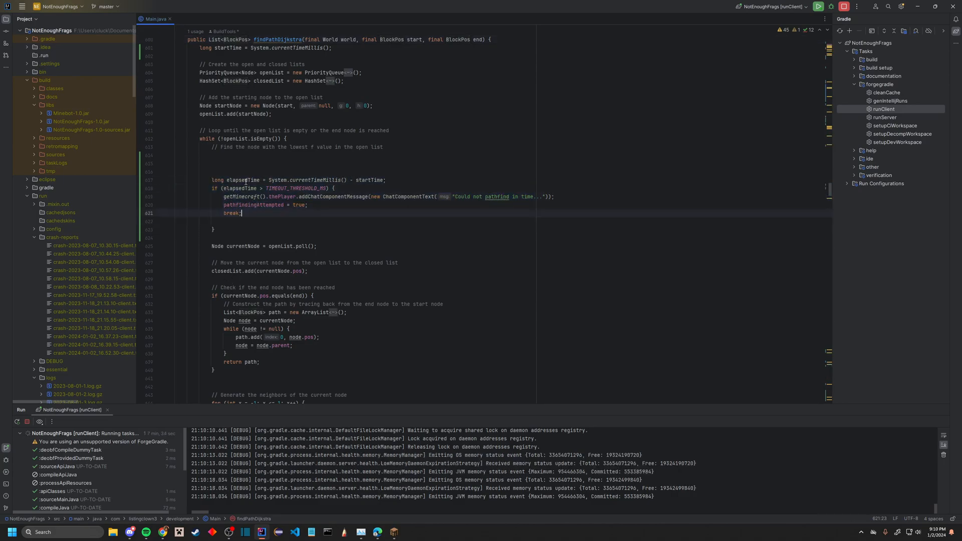
key(BackSpace)
key(BackSpace)
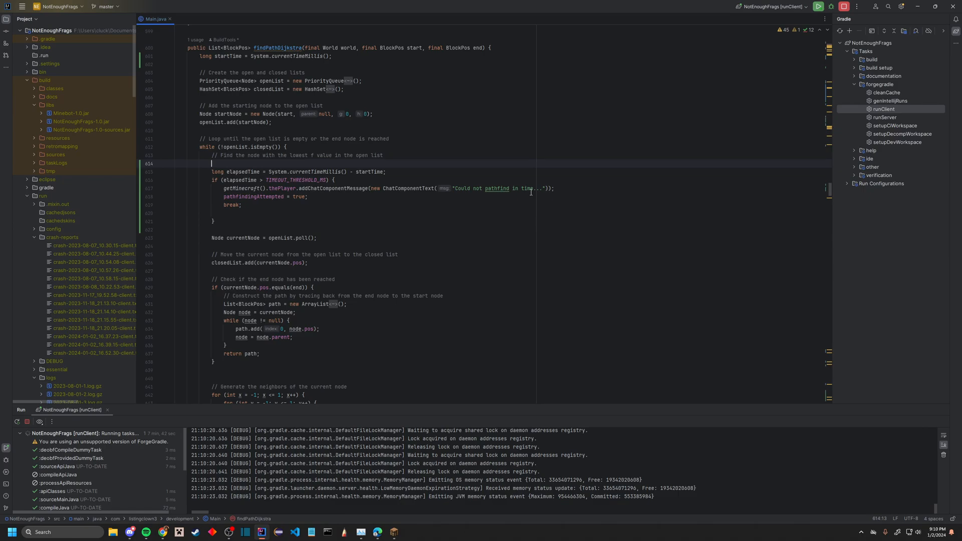
click(390, 532)
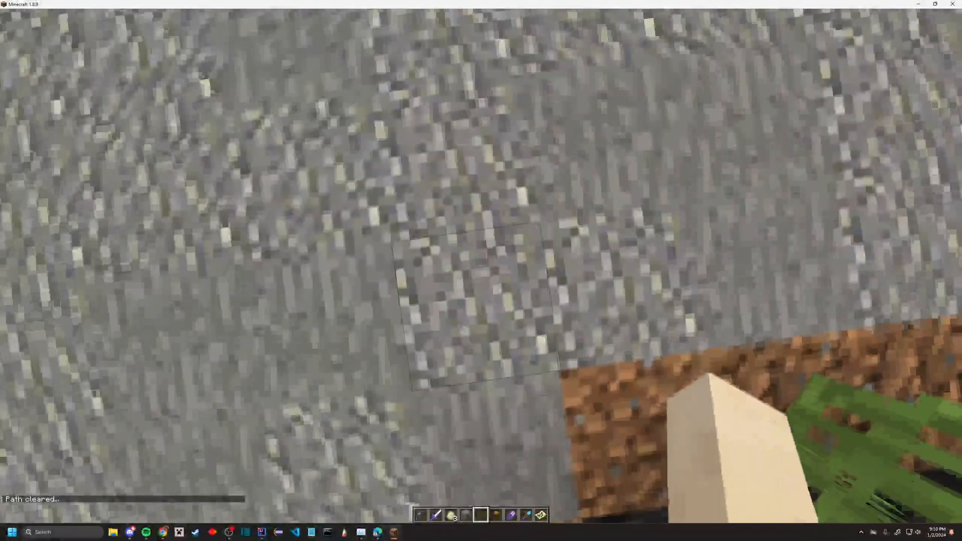
Set Dijkstra start and end positions, see 'Could not pathfind in time', and return to the editor.
right_click(481, 271)
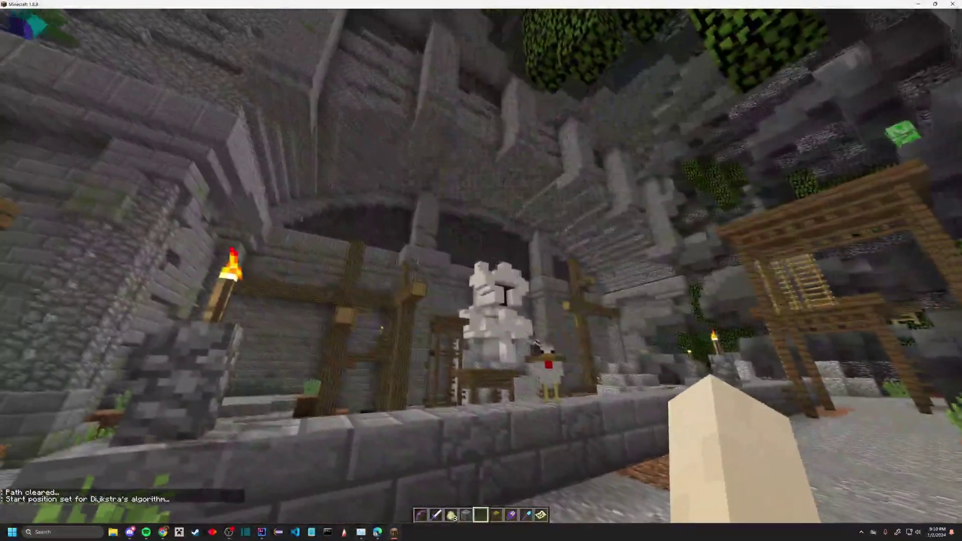
right_click(481, 271)
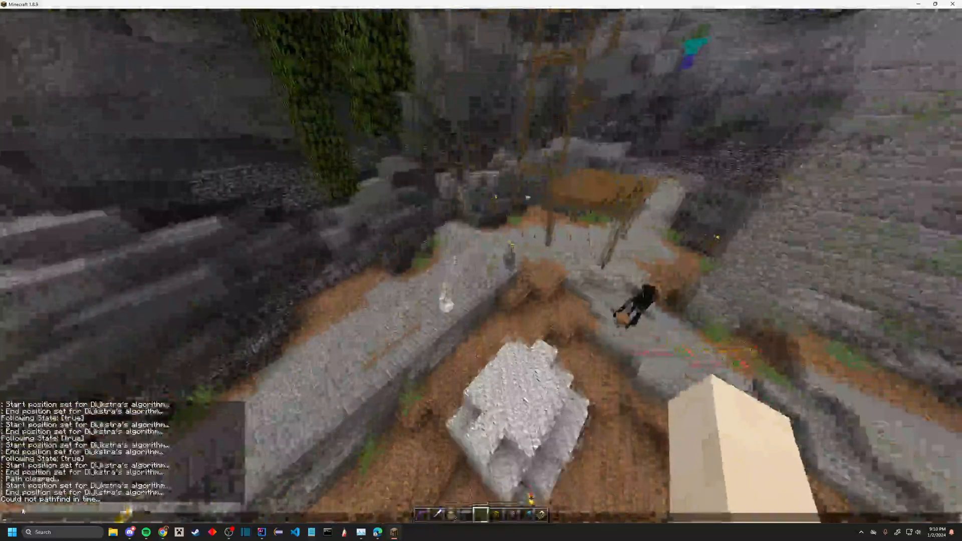
key(alt+Tab)
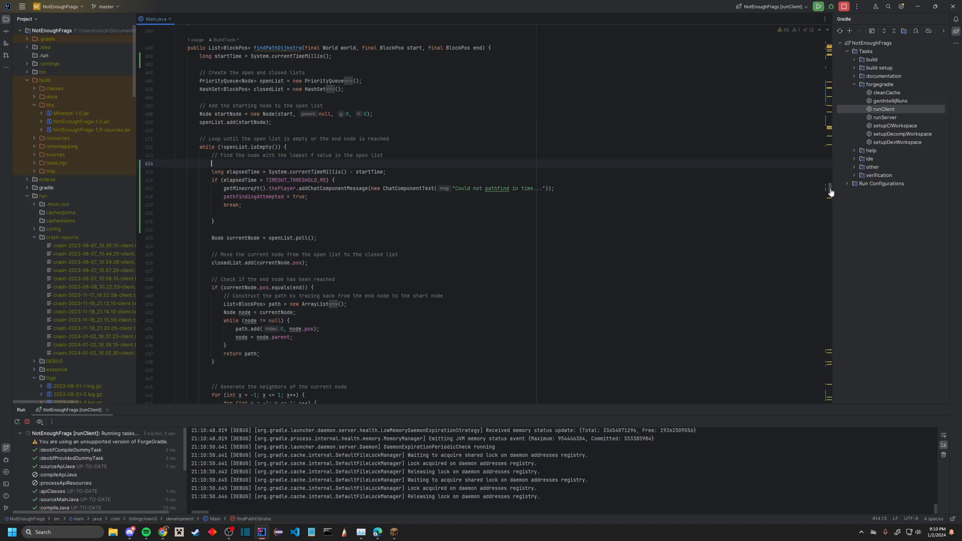
drag(830, 192, 827, 196)
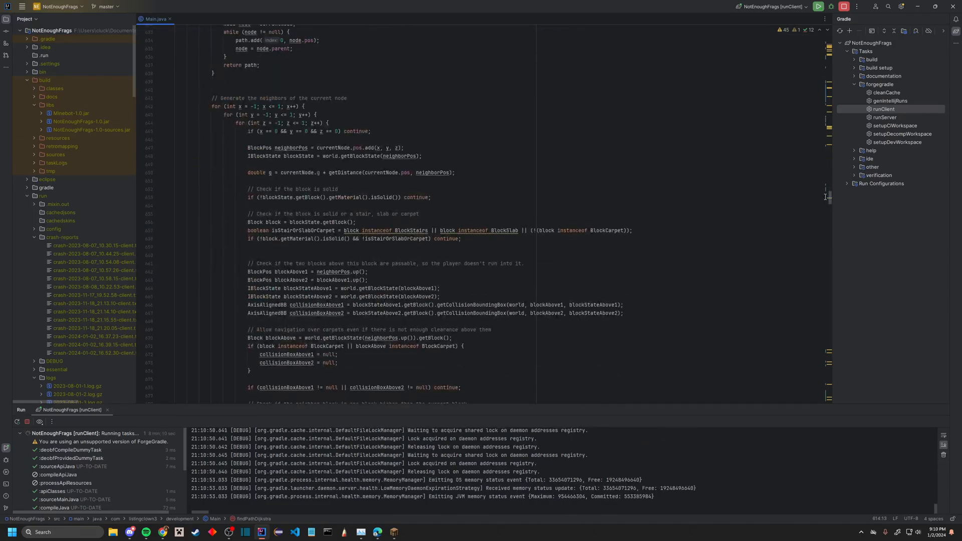
drag(827, 197, 827, 202)
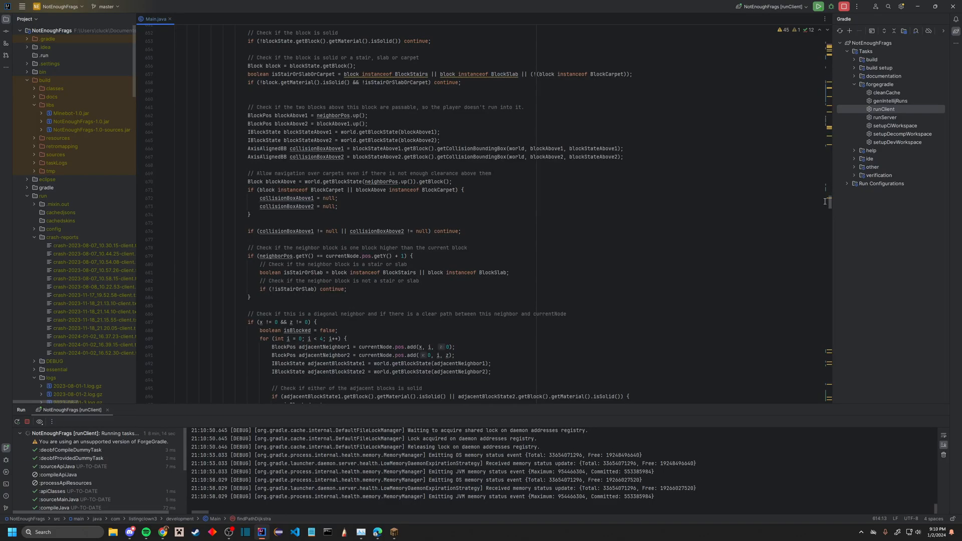
drag(826, 201, 825, 204)
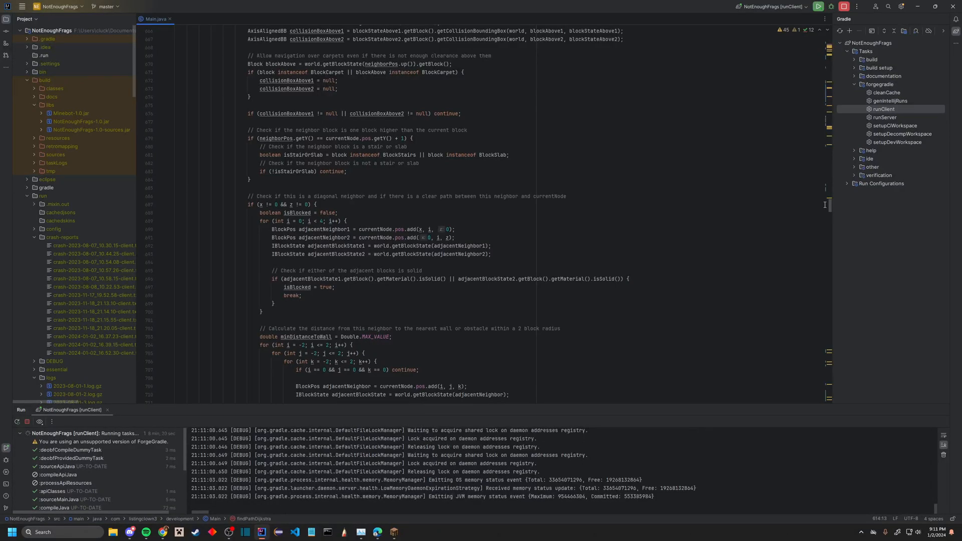
mouse_move(825, 204)
mouse_down()
mouse_move(805, 279)
mouse_move(806, 356)
mouse_up()
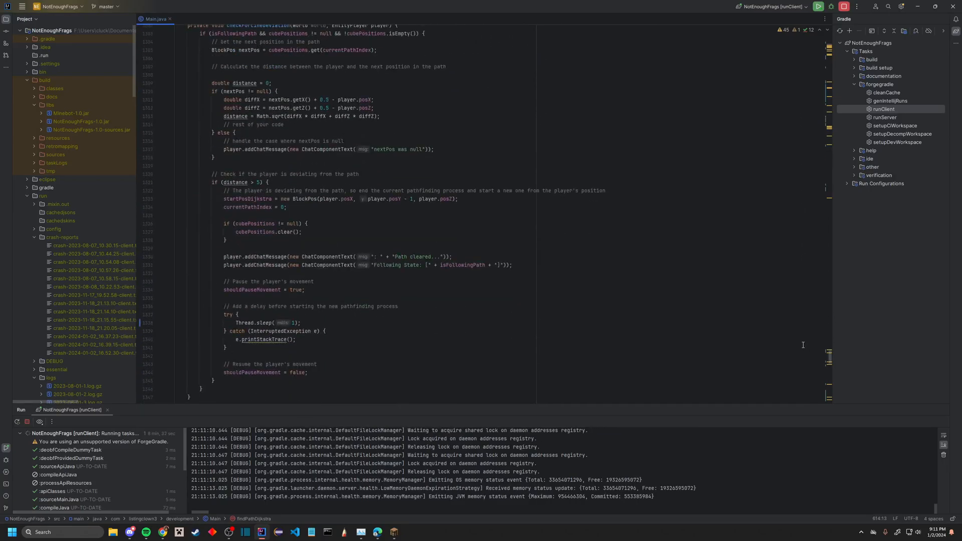
Check the Minecraft chat log for the pathfinding timeout, then return to the editor.
click(400, 532)
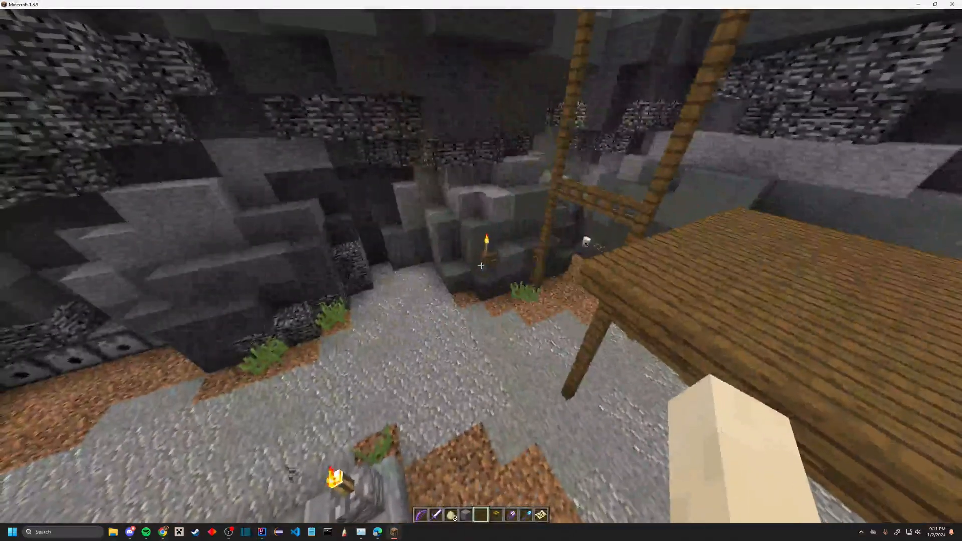
key(t)
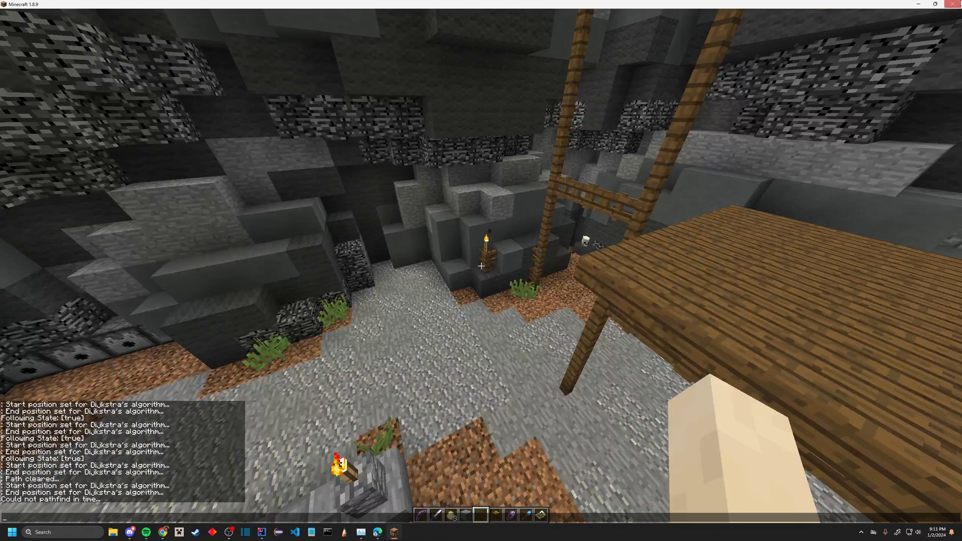
key(alt+Tab)
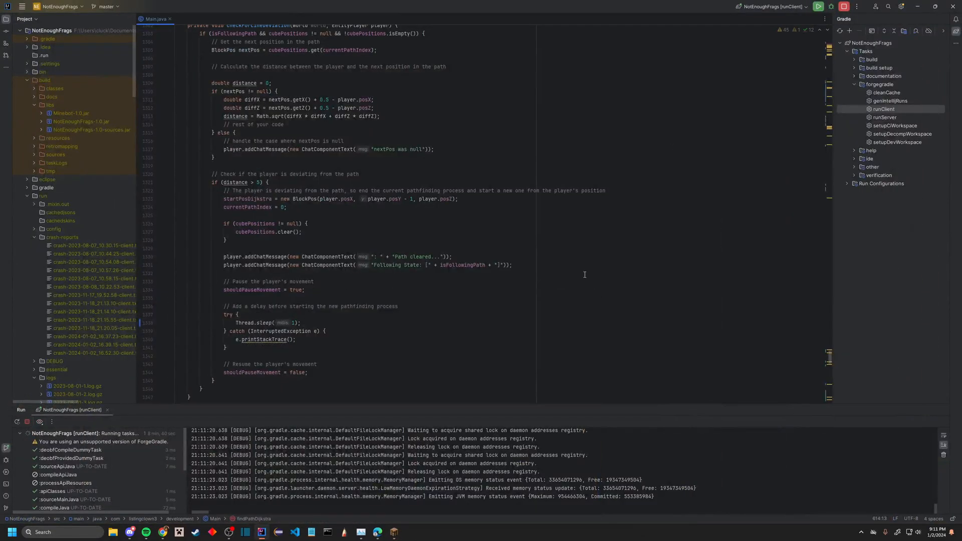
scroll(831, 362, up, 2)
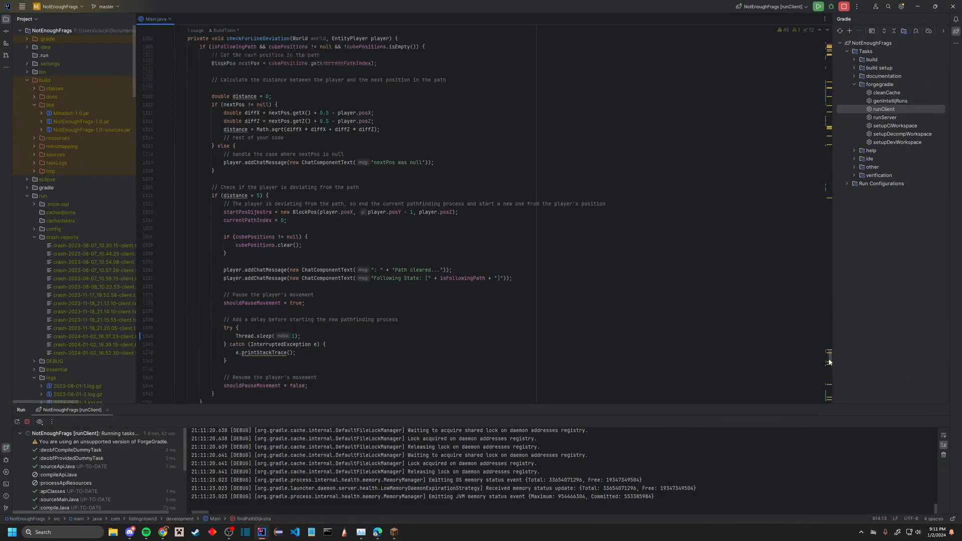
scroll(829, 361, up, 2)
scroll(828, 361, up, 2)
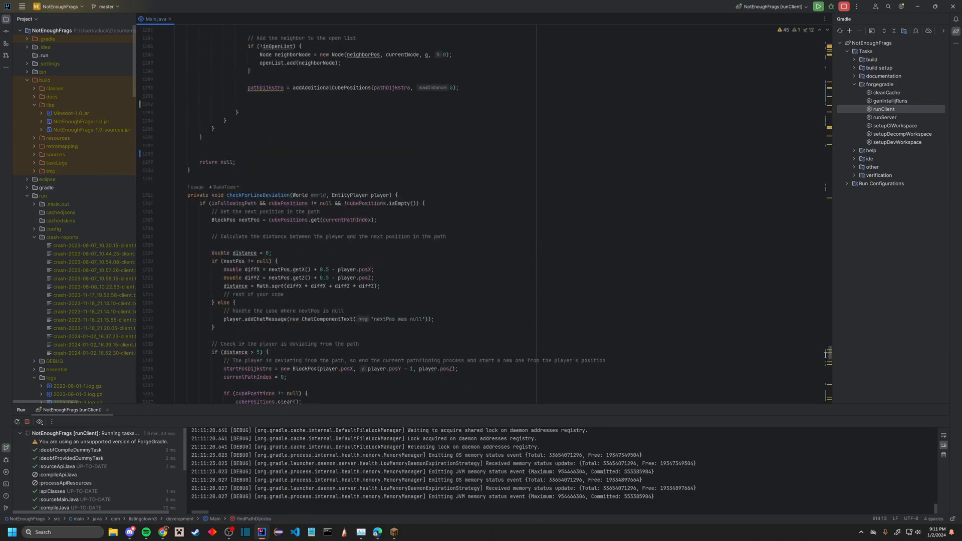
scroll(828, 362, down, 4)
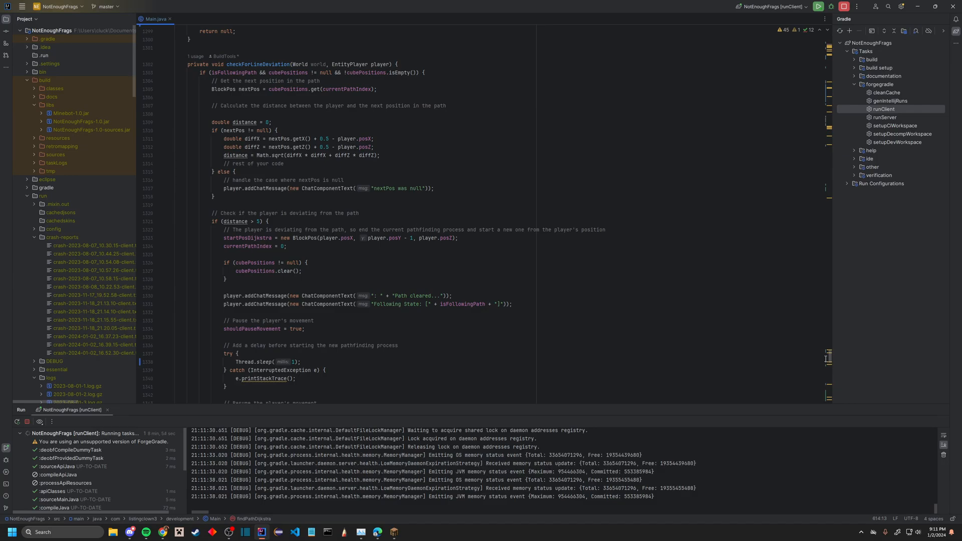
scroll(481, 226, down, 4)
scroll(828, 360, down, 5)
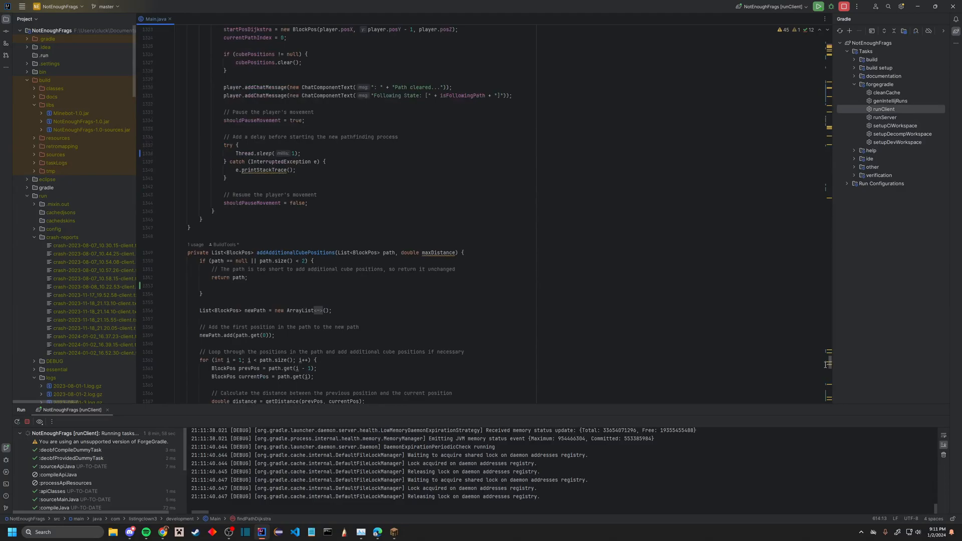
scroll(828, 360, down, 5)
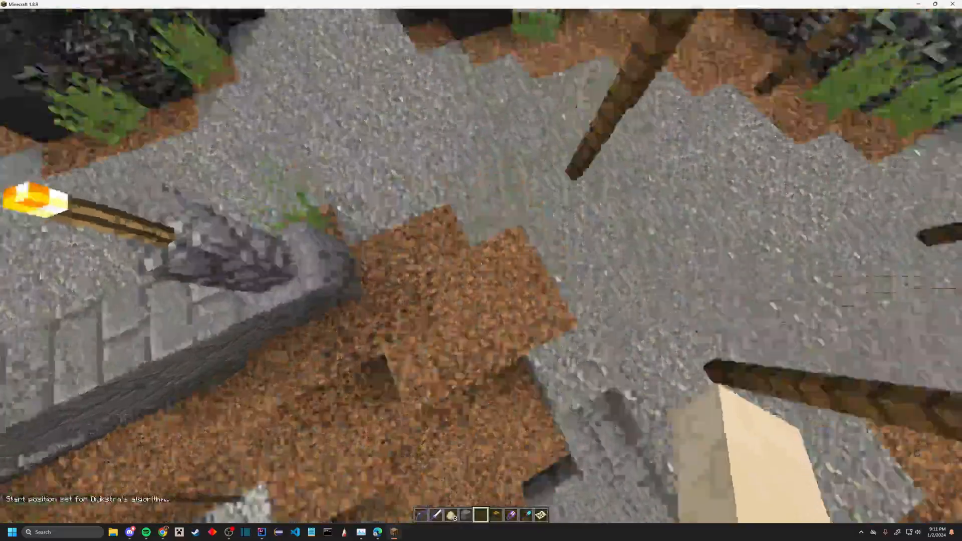
Set the Dijkstra end position to draw the green path, check chat, and leave fullscreen.
right_click(481, 271)
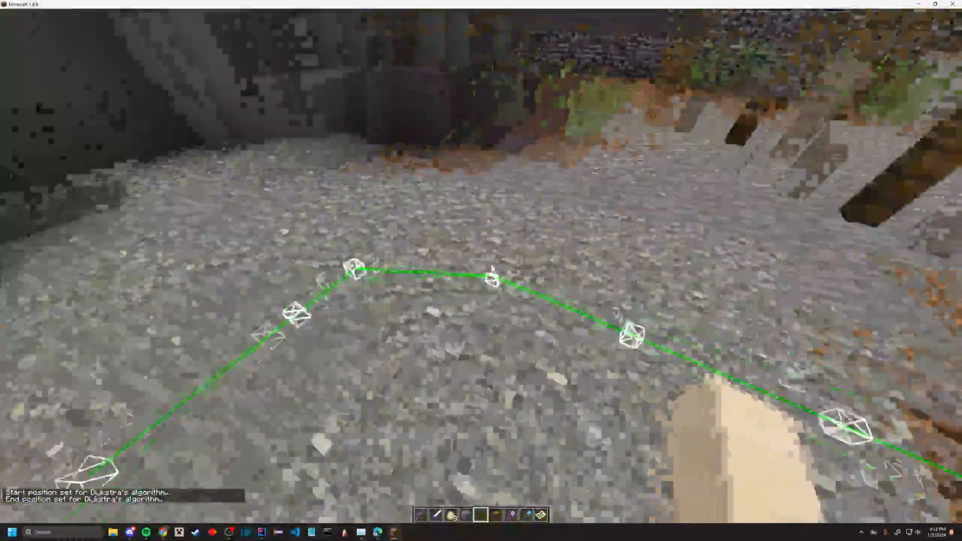
key(t)
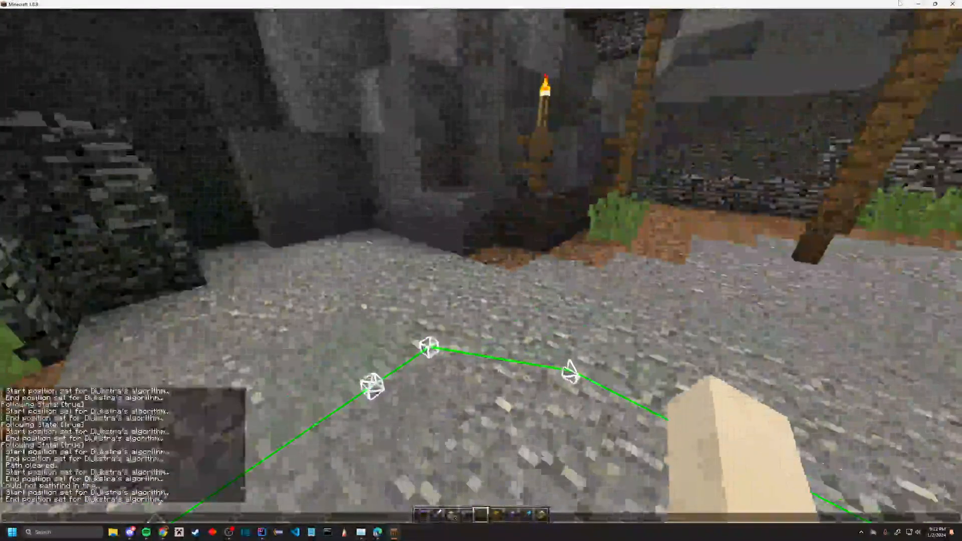
key(F11)
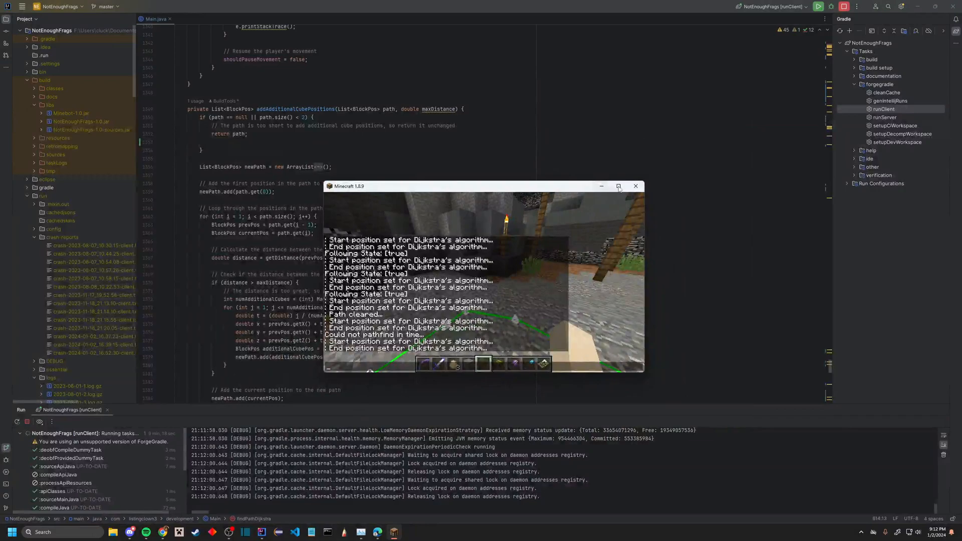
Dismiss the game overlay, set a path point in Minecraft, then minimize it back to the code.
click(618, 186)
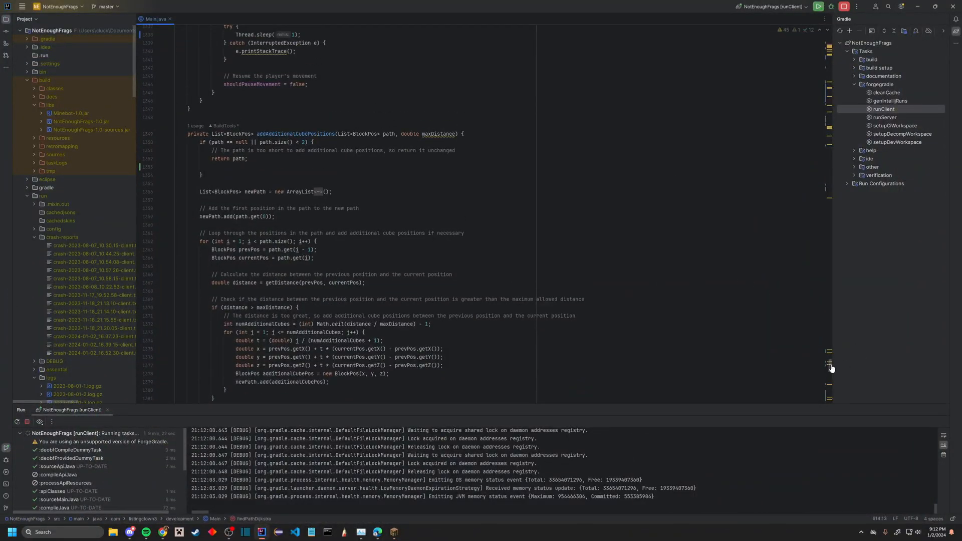
drag(830, 370, 829, 375)
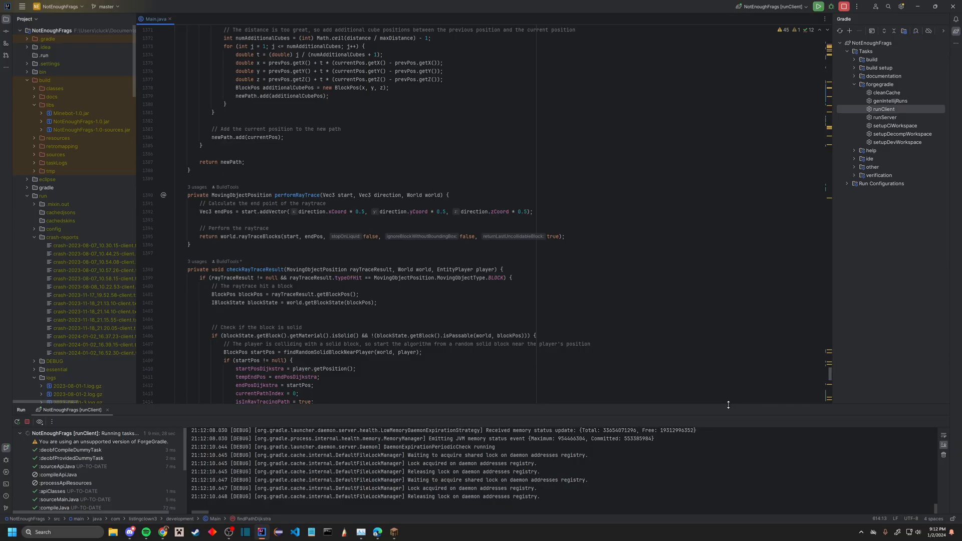
click(393, 532)
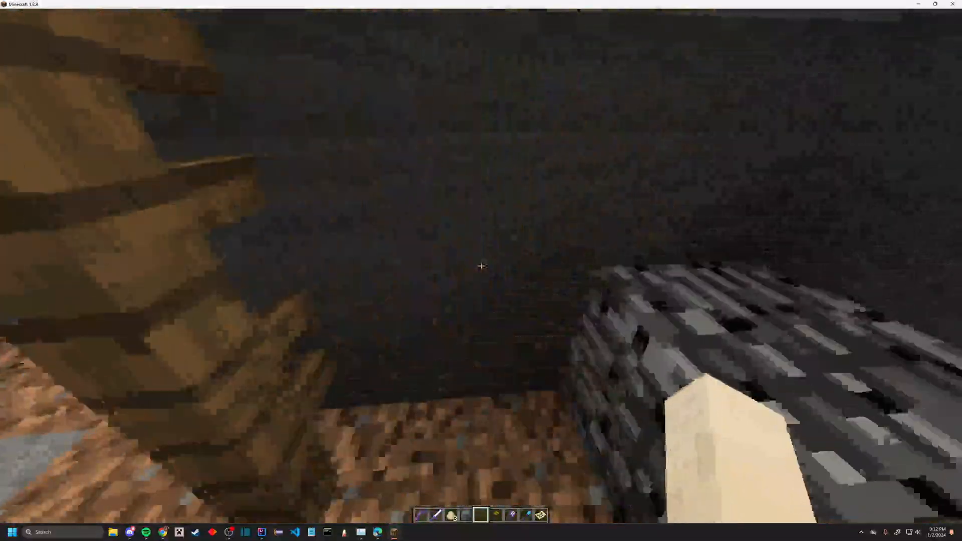
right_click(481, 266)
click(918, 4)
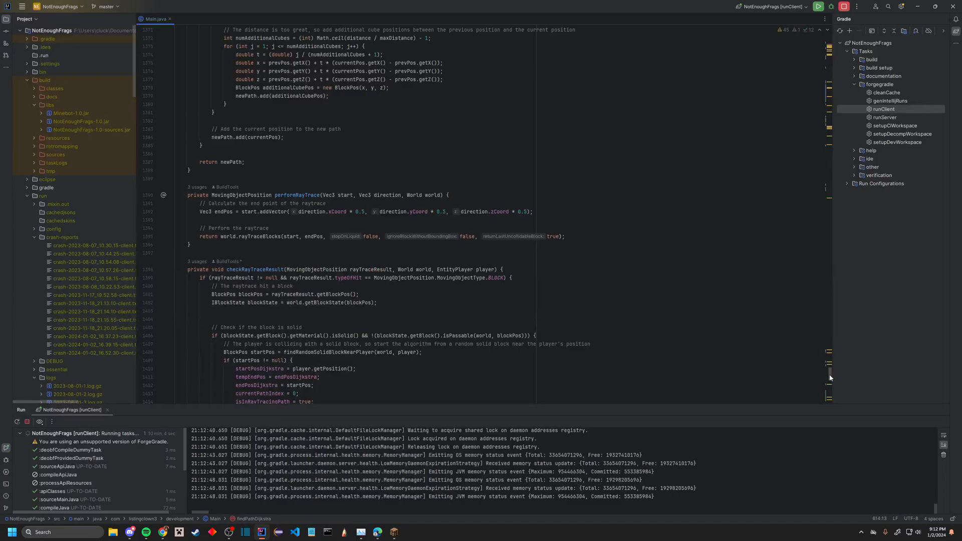
scroll(830, 377, down, 5)
scroll(829, 383, down, 5)
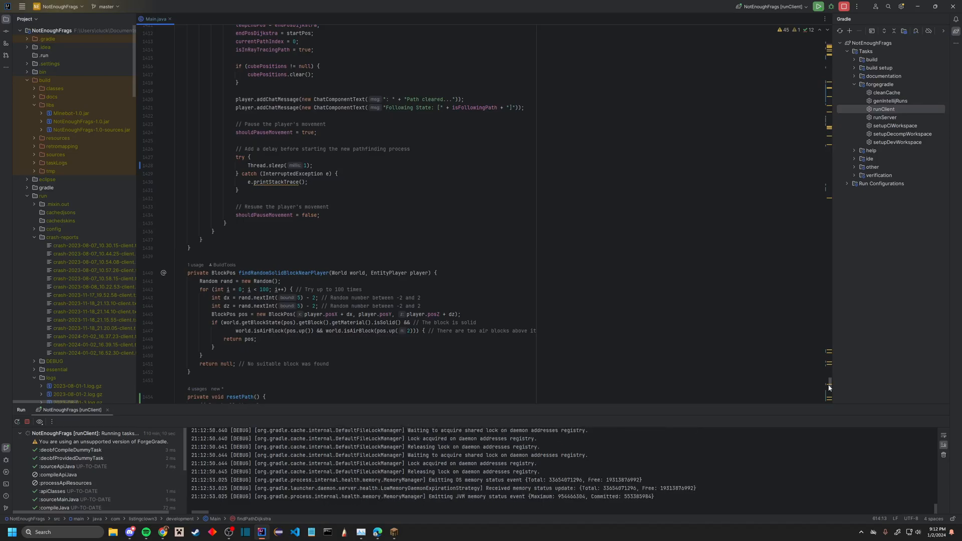
scroll(829, 387, down, 3)
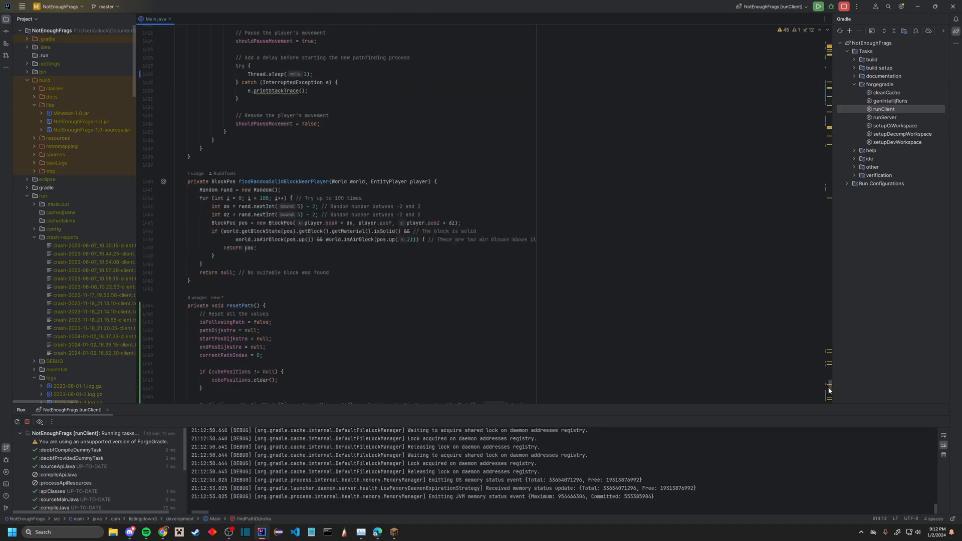
scroll(829, 390, down, 3)
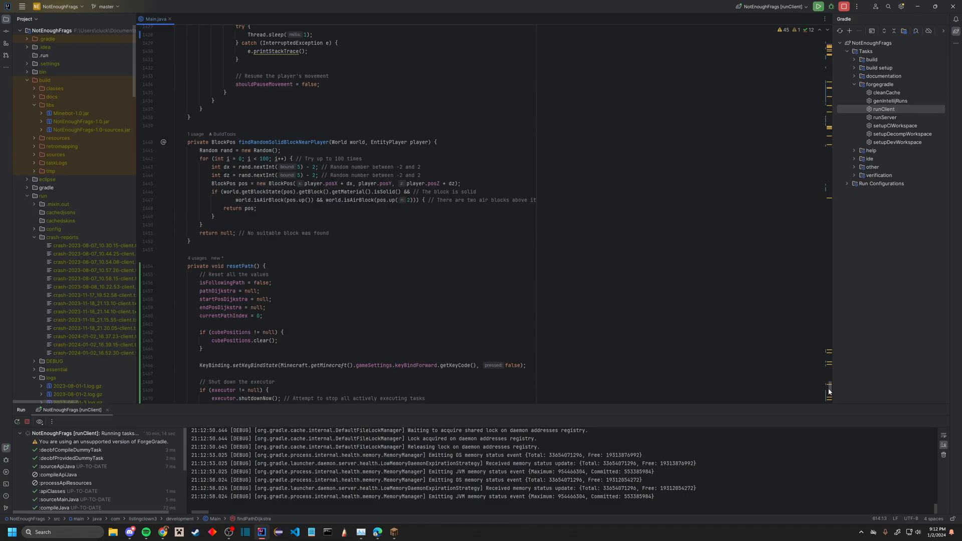
scroll(829, 389, down, 1)
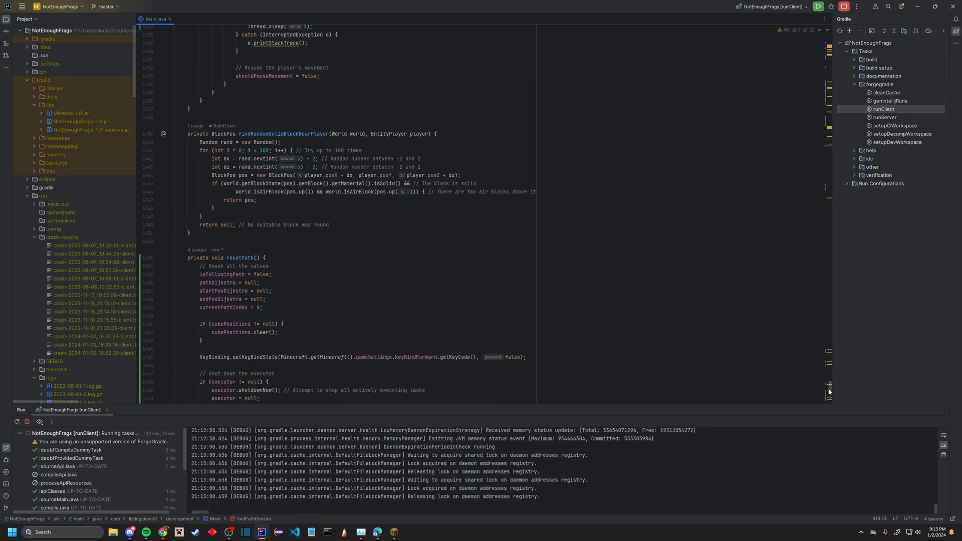
scroll(829, 389, down, 6)
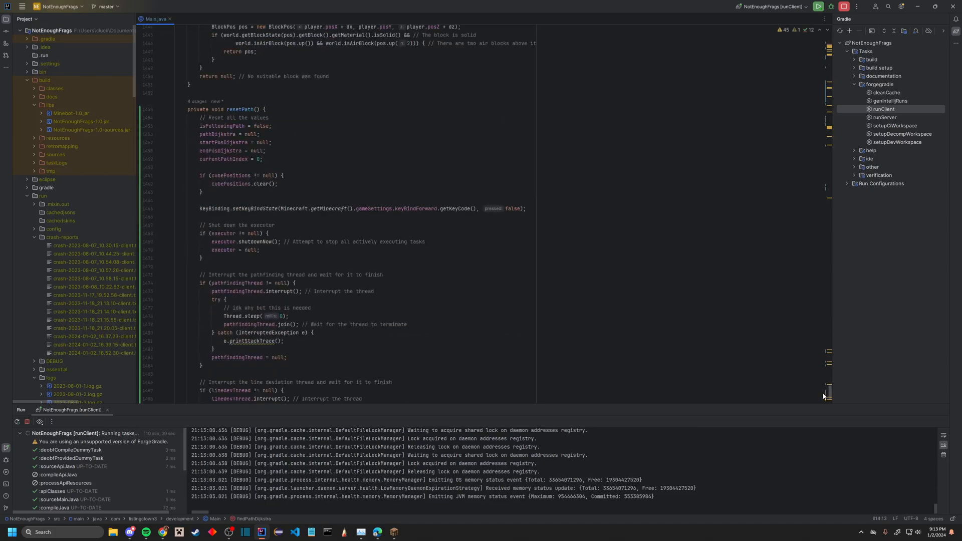
scroll(825, 396, down, 2)
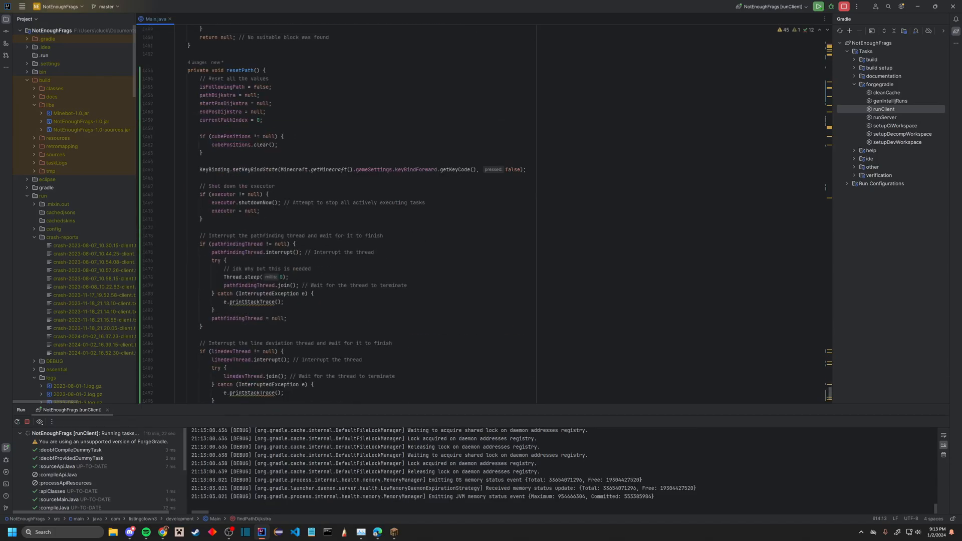
scroll(829, 393, down, 3)
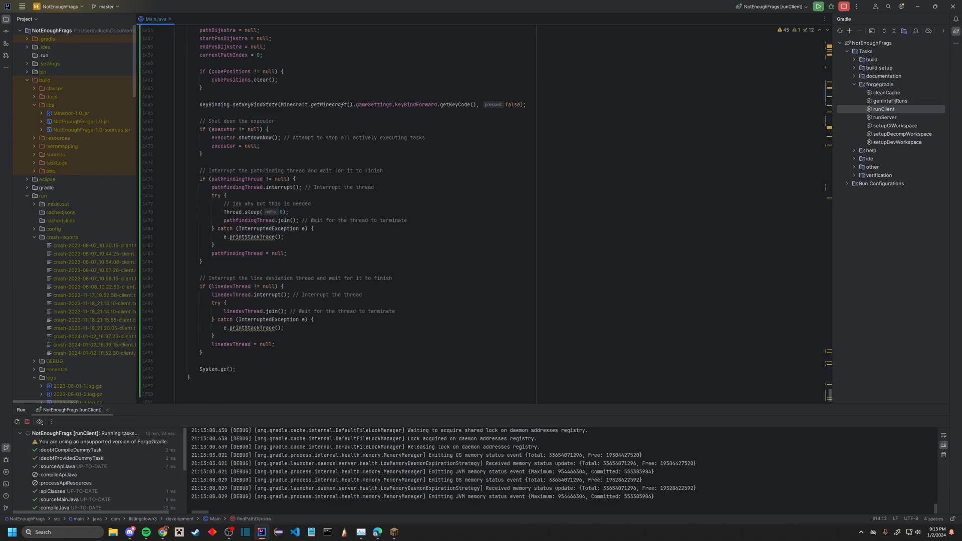
Highlight the pathfinding-thread interrupt block and its try block in resetPath().
drag(218, 157, 200, 114)
drag(200, 181, 191, 190)
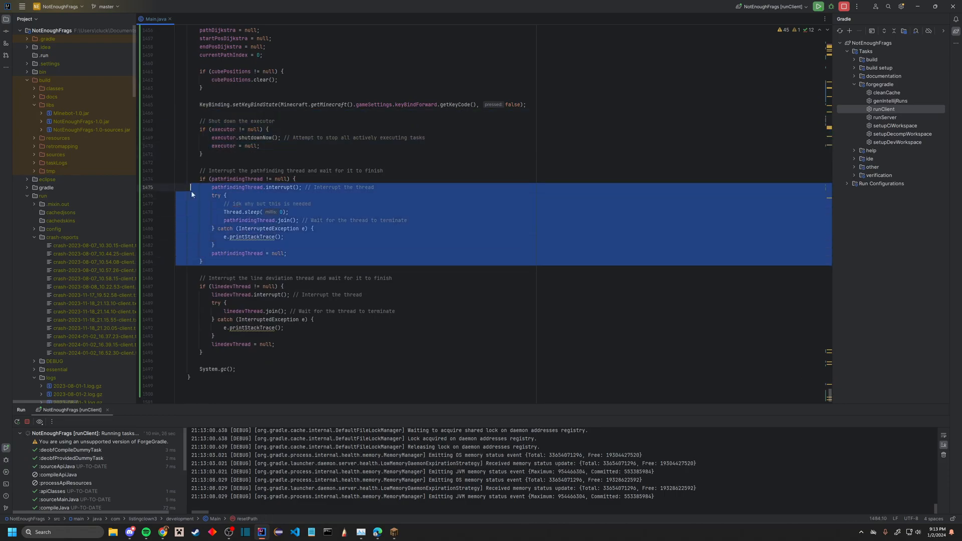
click(284, 361)
drag(284, 360, 248, 327)
click(226, 196)
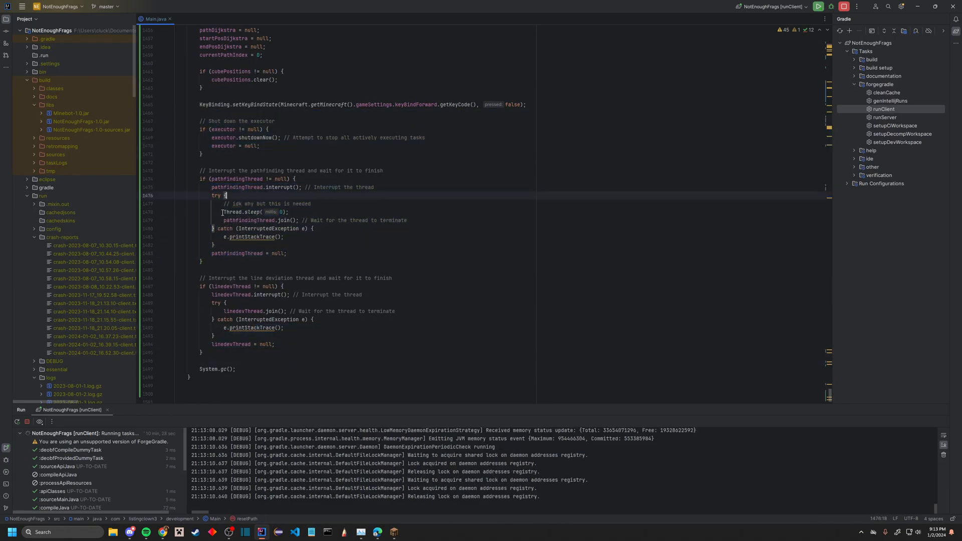
Point out the Thread.sleep and join calls, then bring the Minecraft game forward.
drag(223, 211, 290, 212)
click(290, 212)
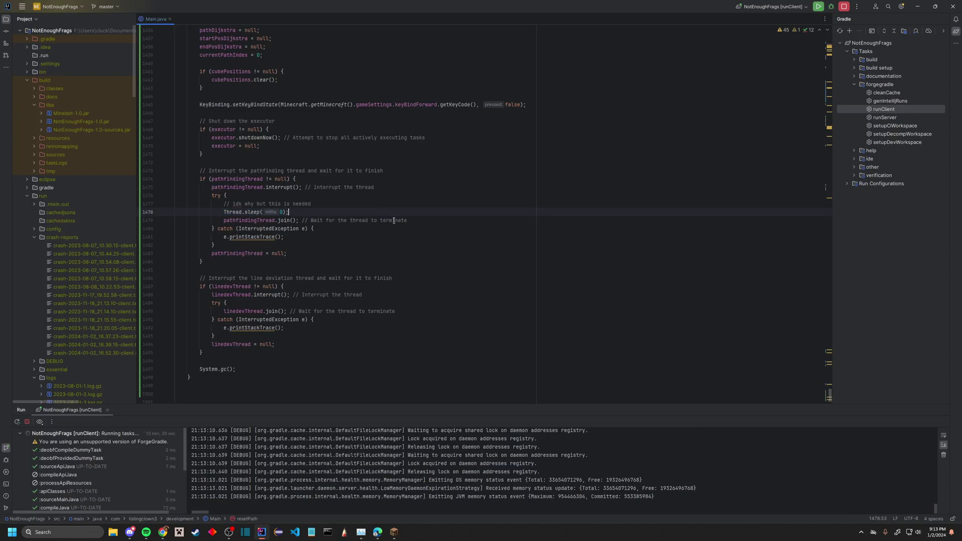
click(224, 221)
click(410, 220)
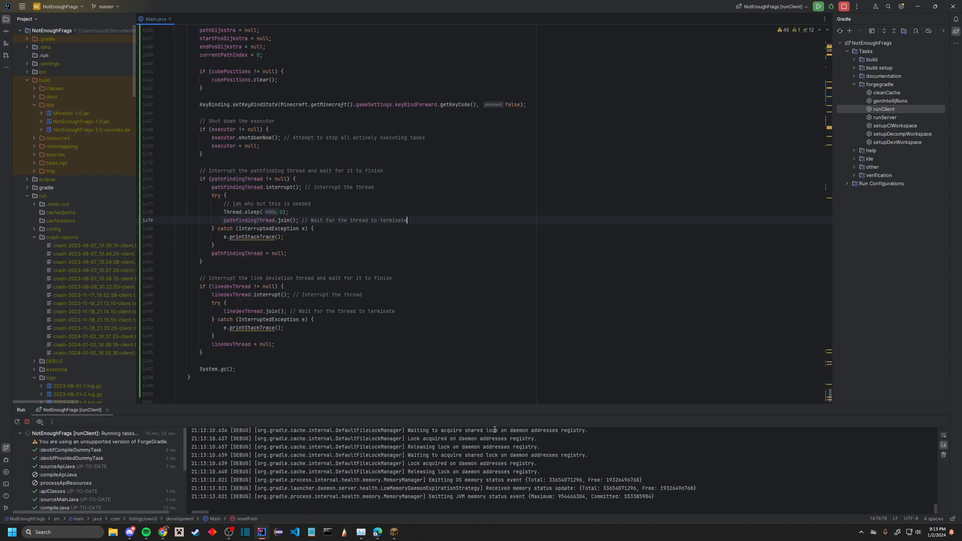
click(394, 533)
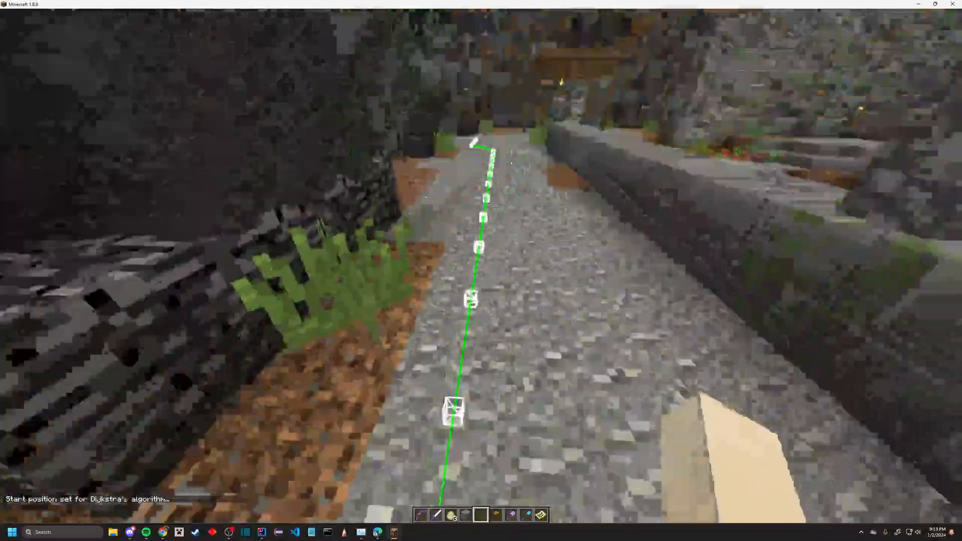
Walk forward along the green Dijkstra path until cleared, then return to Main.java.
key(w)
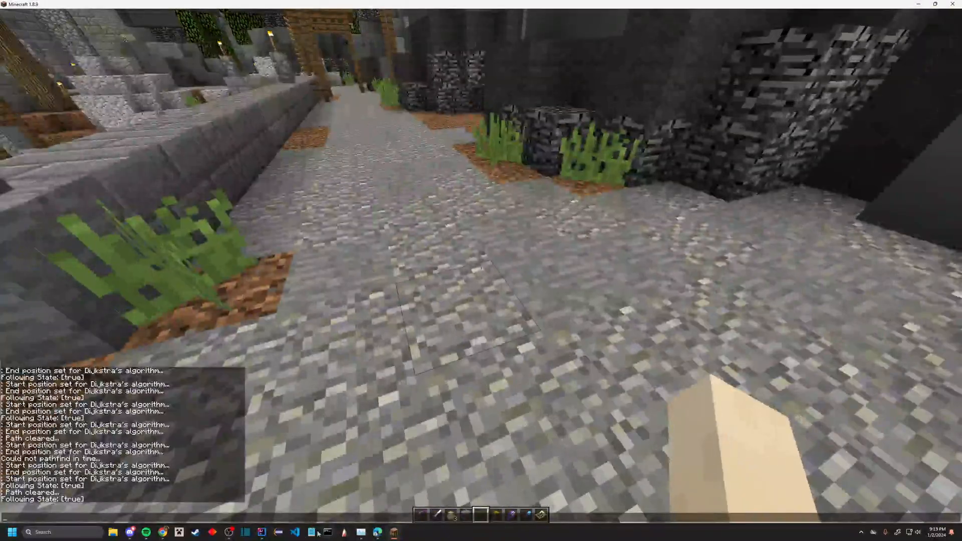
click(263, 533)
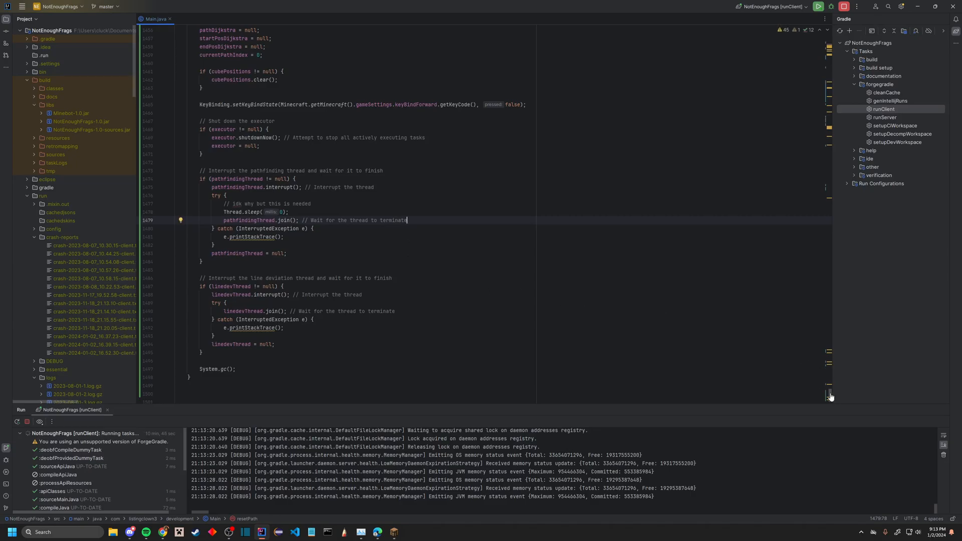
mouse_move(830, 396)
mouse_down()
mouse_move(828, 53)
mouse_move(827, 390)
mouse_move(828, 362)
mouse_up()
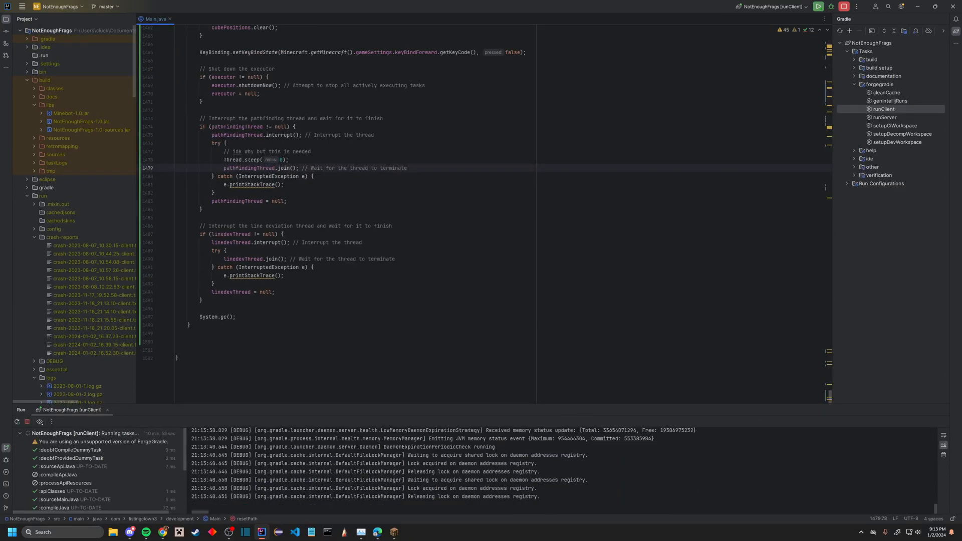
Return to Minecraft and fly along the gravel path, looking down and back up it.
click(394, 532)
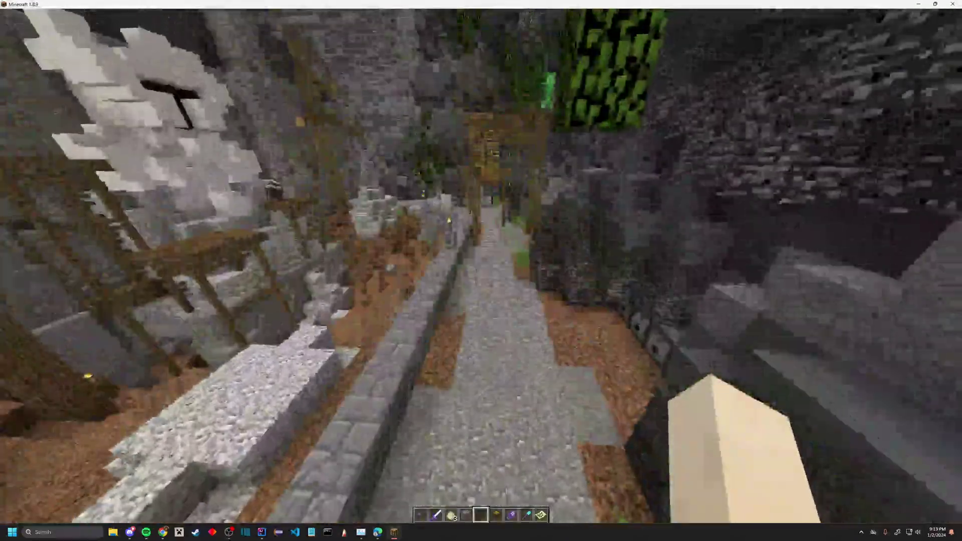
key(w)
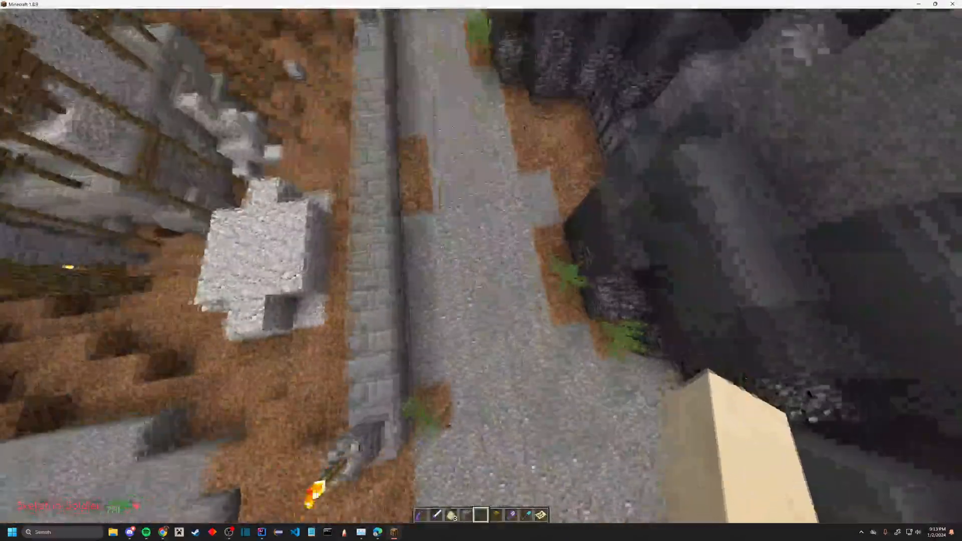
key(w)
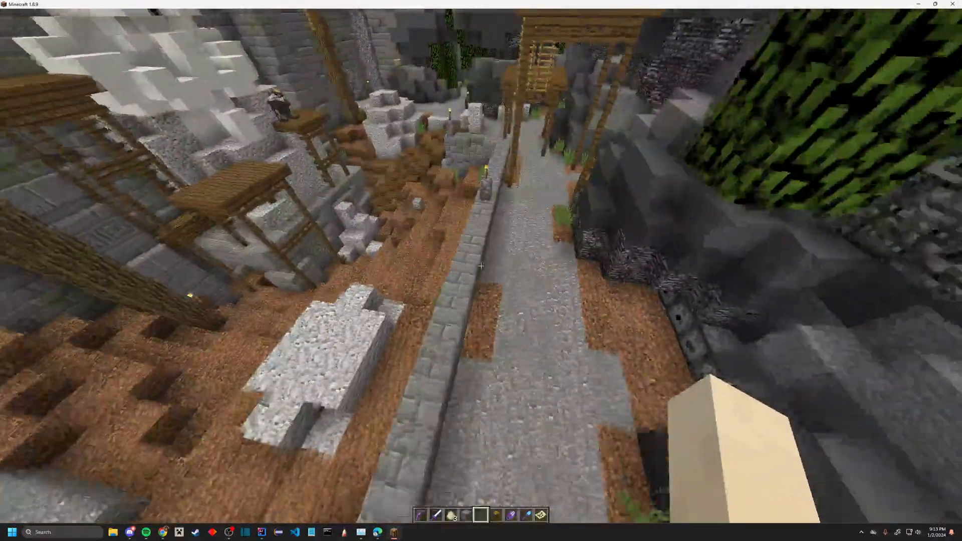
key(w)
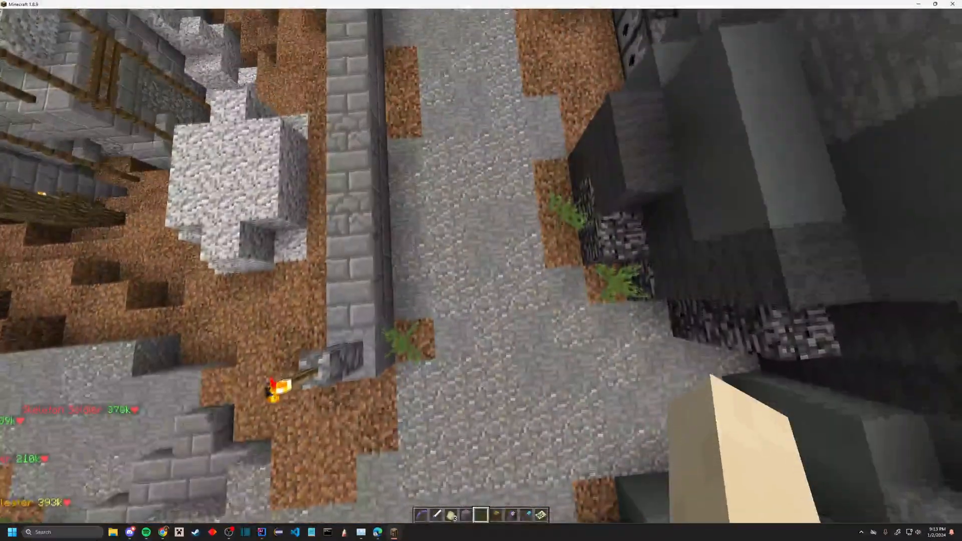
key(w)
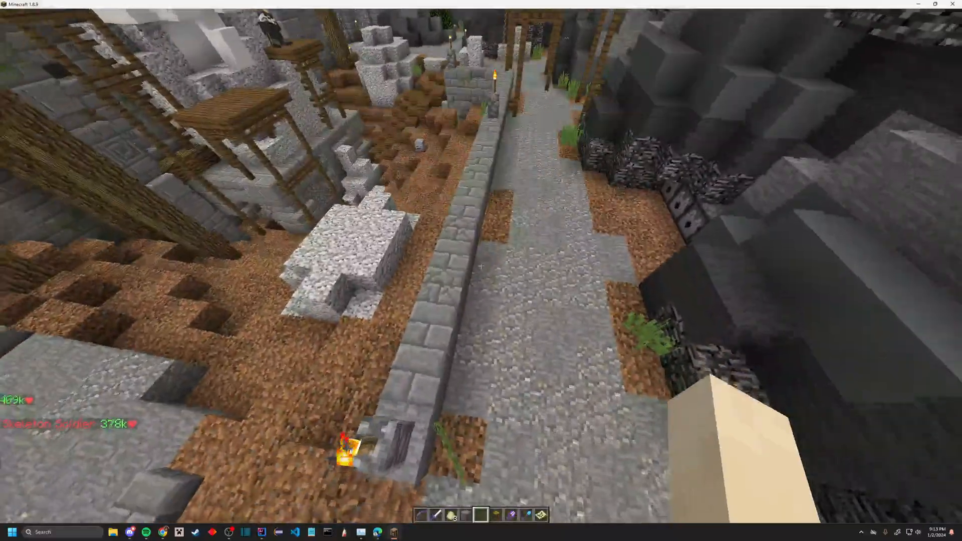
Circle the ruined structures and descend into the cave toward the wooden scaffolds.
key(w)
key(w)
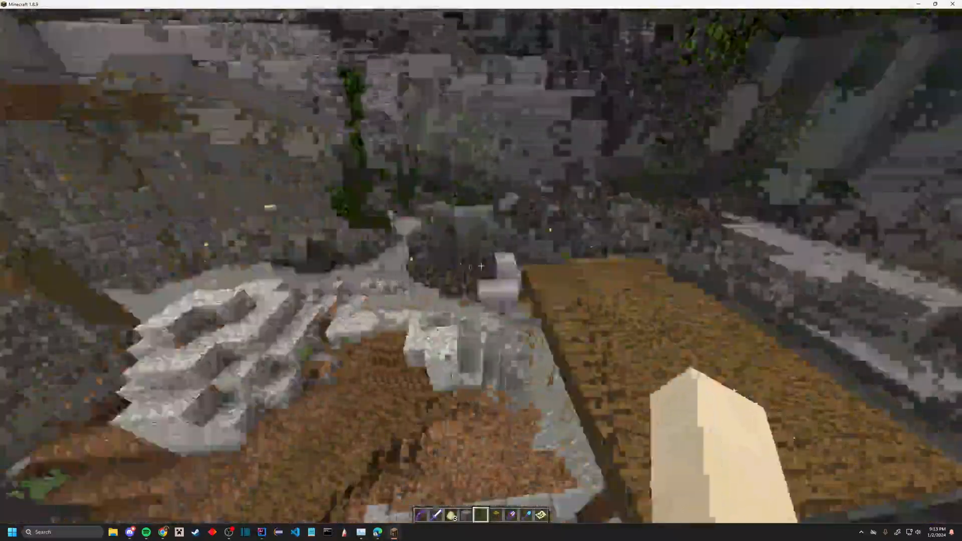
key(w)
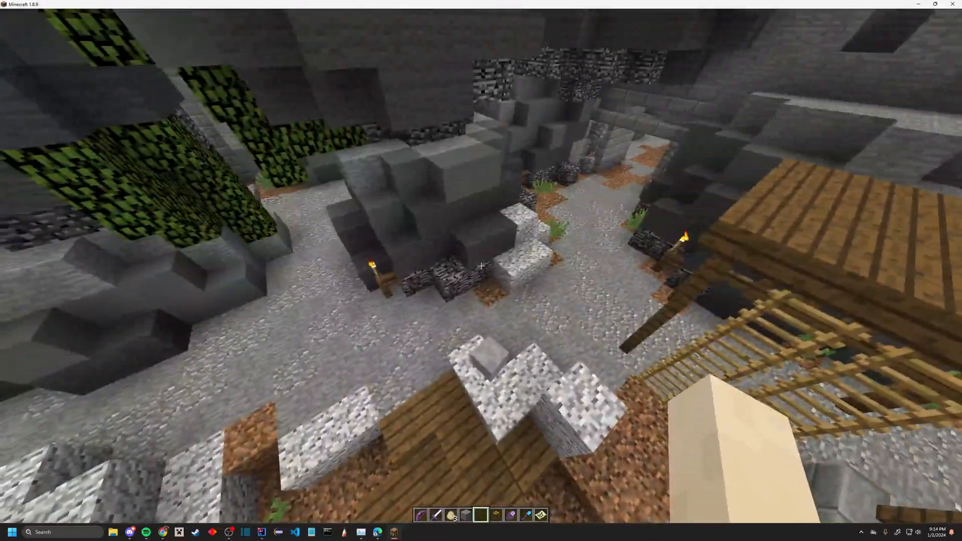
key(w)
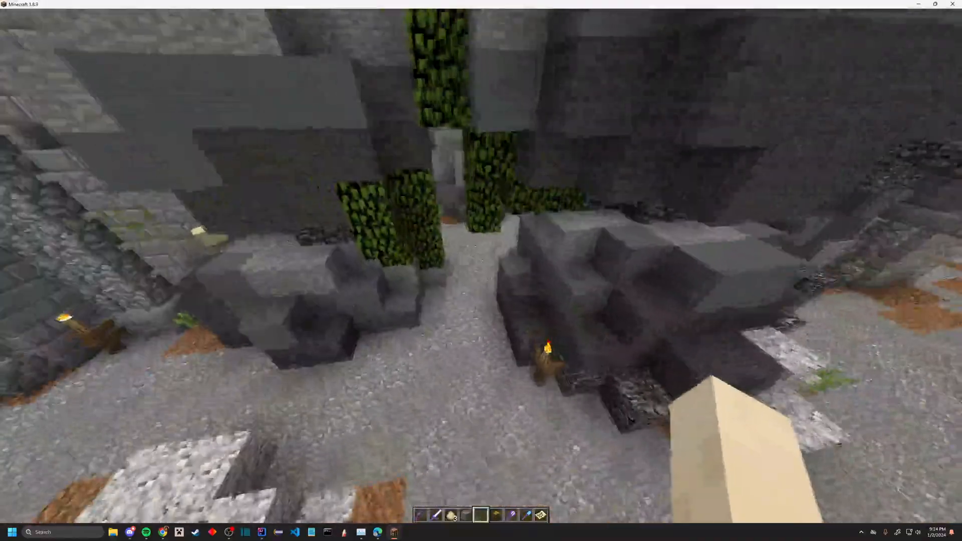
key(w)
key(w)
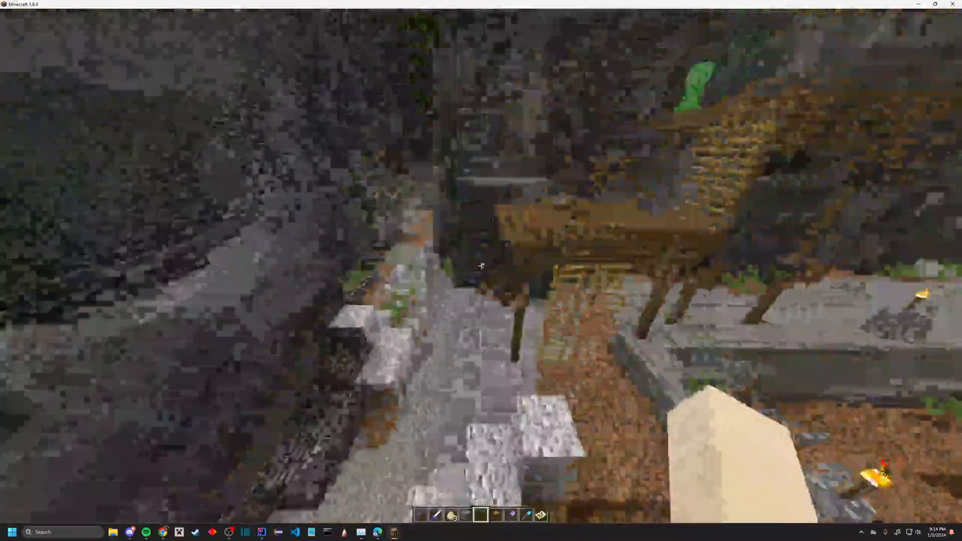
key(w)
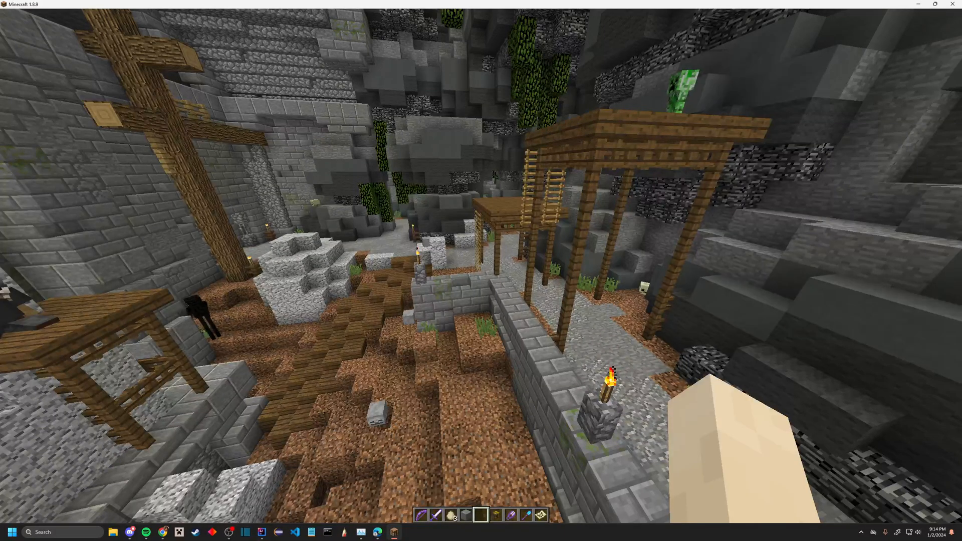
Step onto the gravel and walk along the green Dijkstra path between cube waypoints.
key(w)
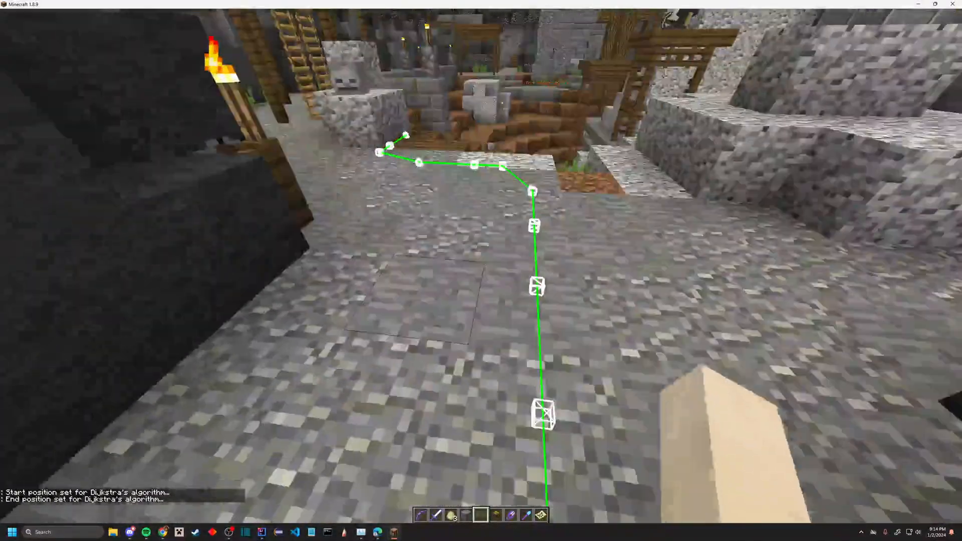
key(w)
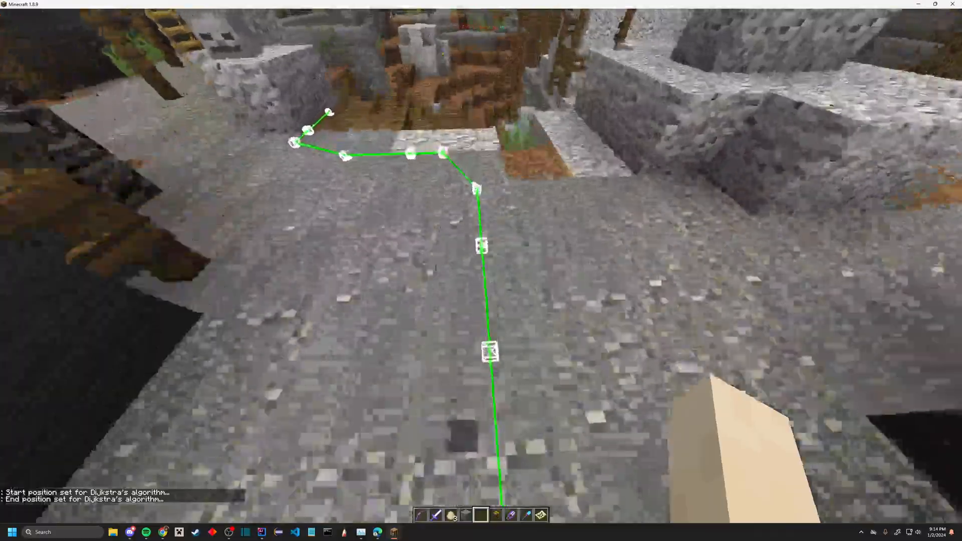
key(w)
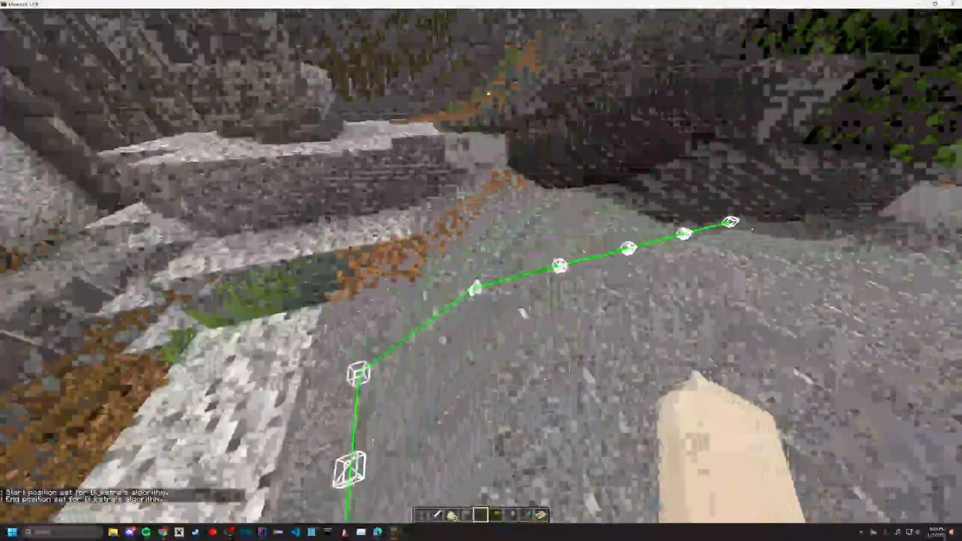
key(w)
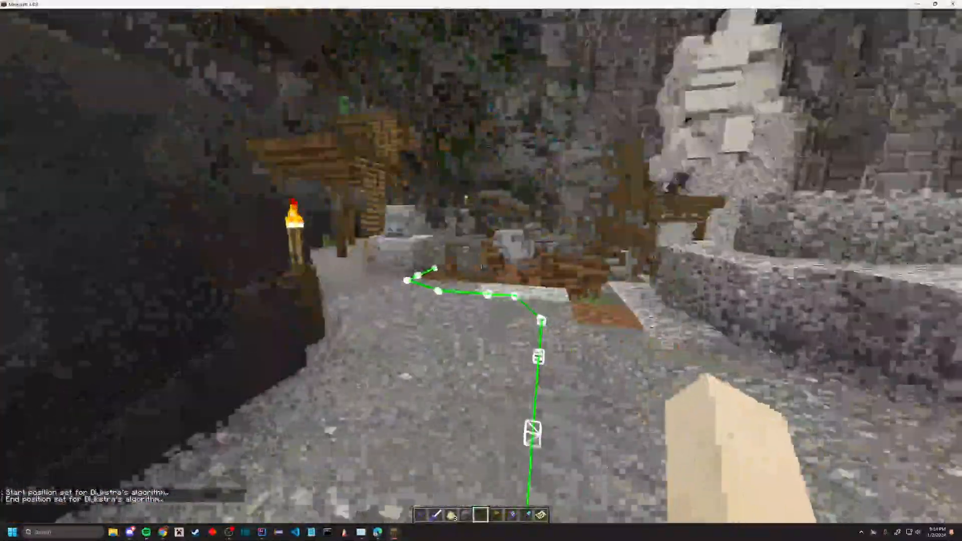
Finish following the green path, clear it, and look around the ruins.
key(w)
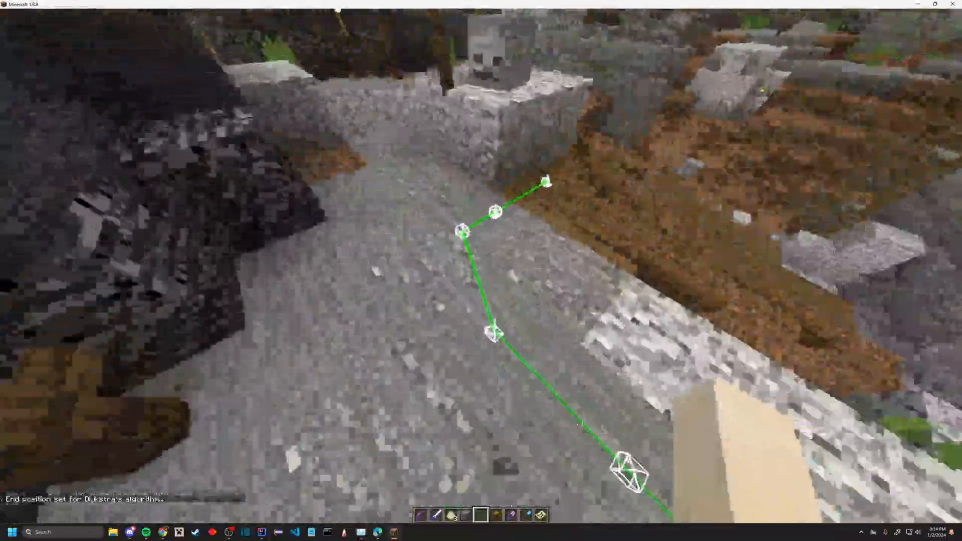
key(w)
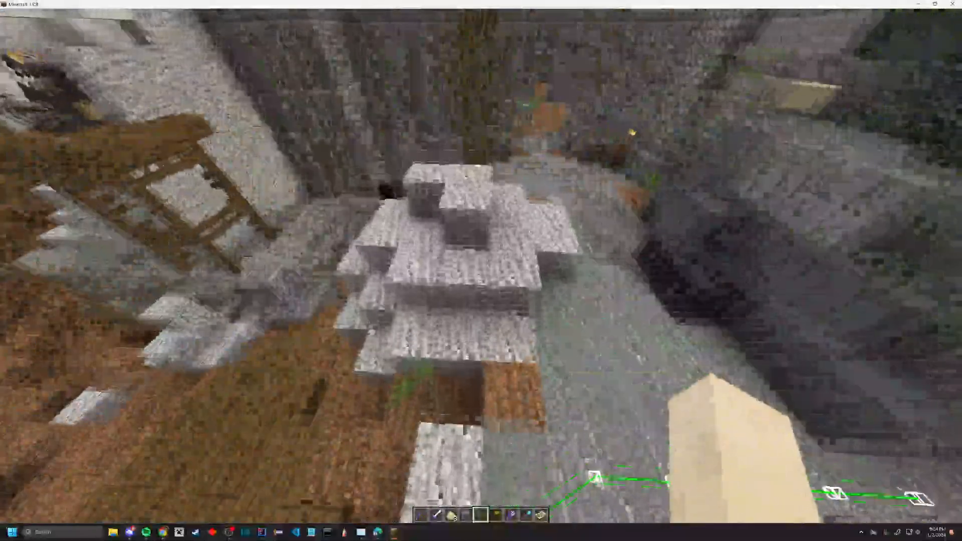
key(w)
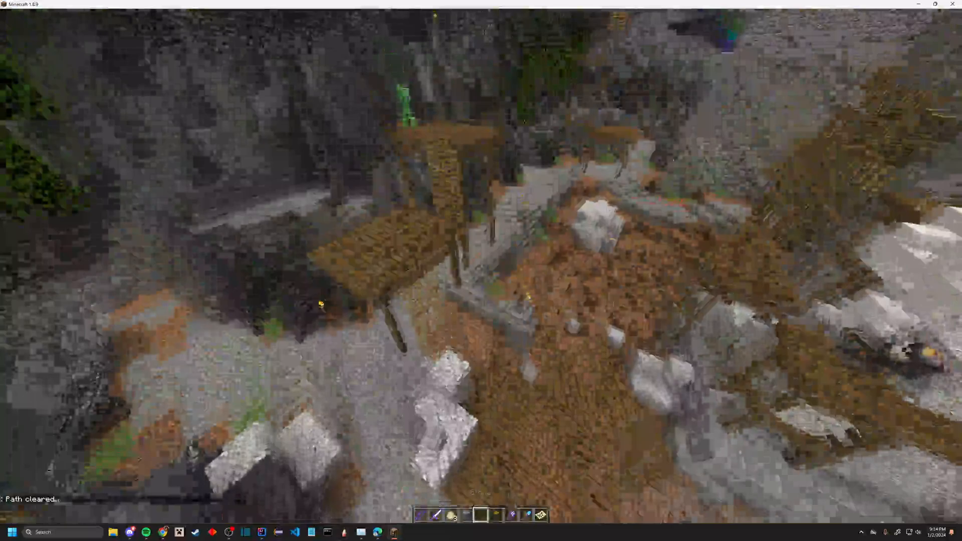
key(w)
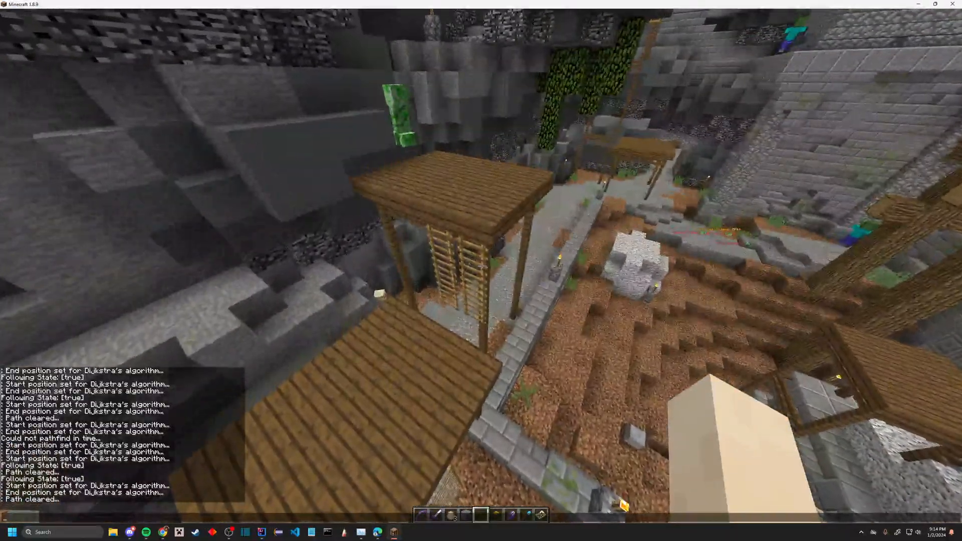